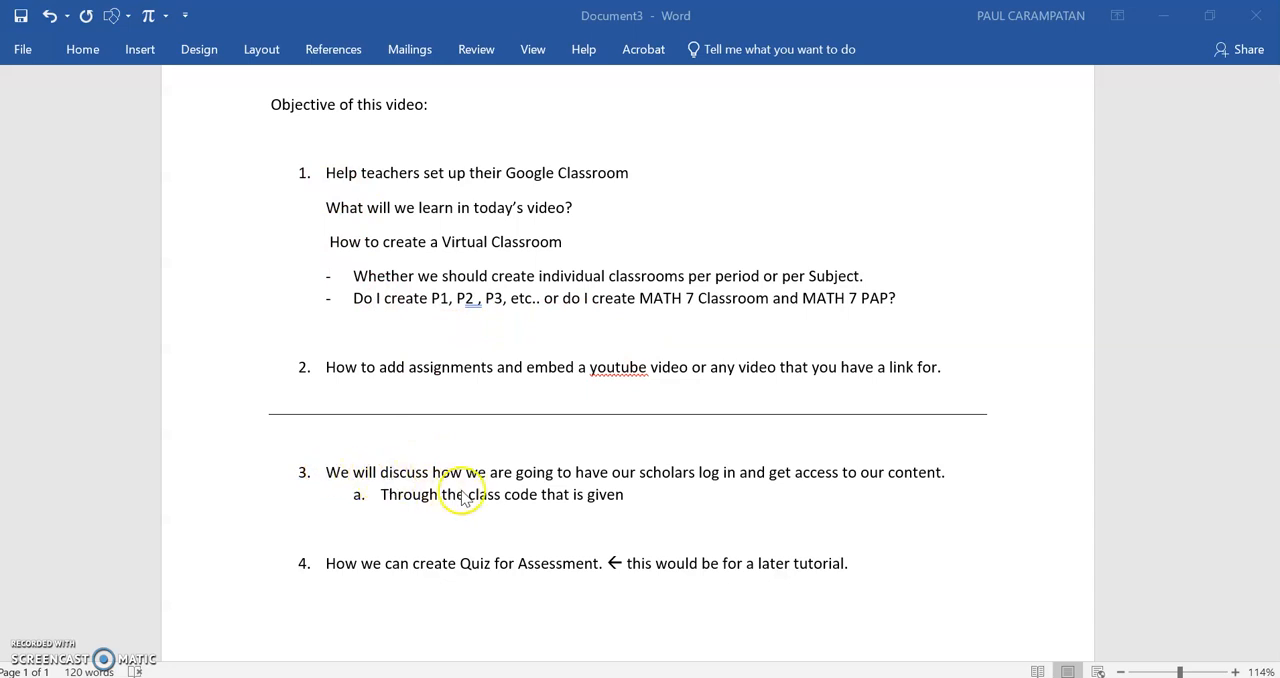
pyautogui.click(891, 560)
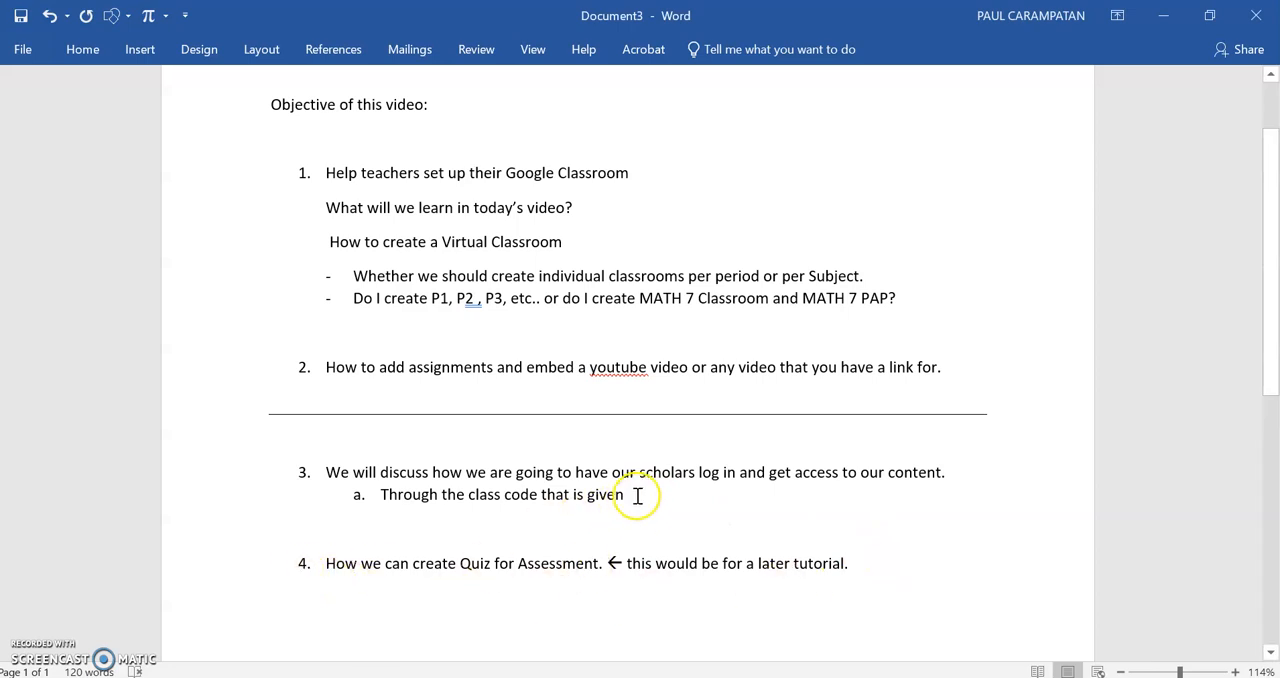
pyautogui.moveTo(624, 494); pyautogui.dragTo(380, 494)
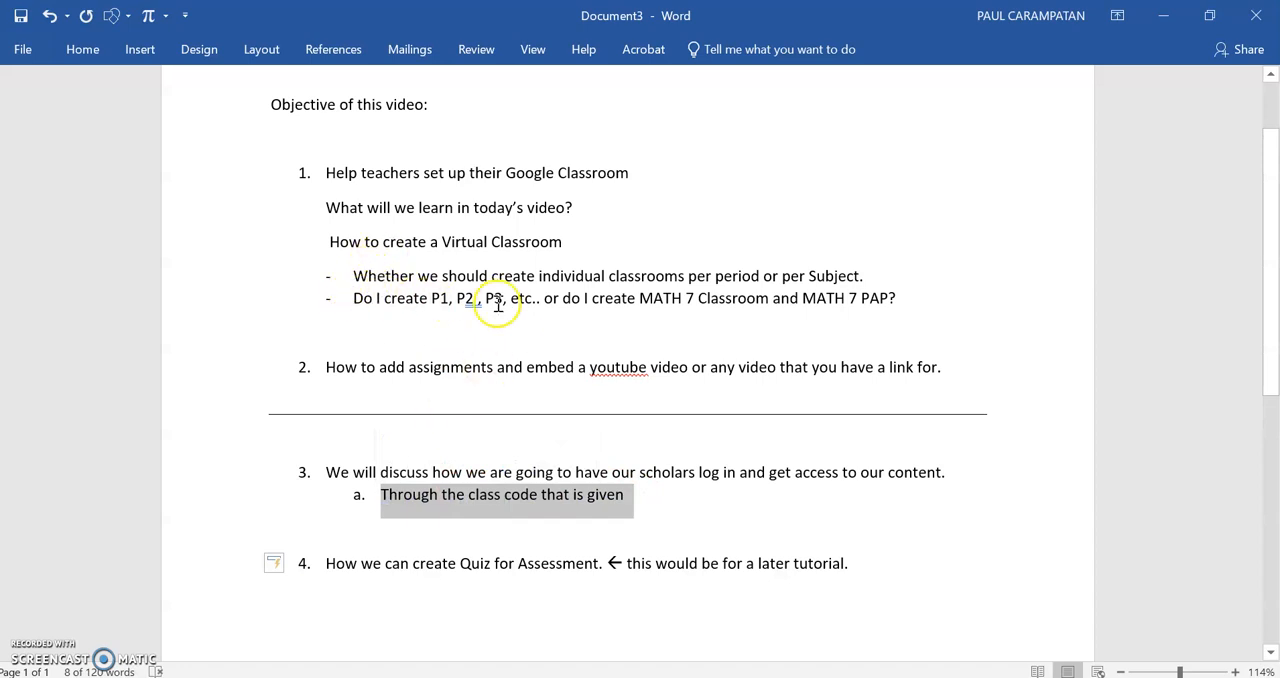
pyautogui.moveTo(903, 569); pyautogui.dragTo(330, 565)
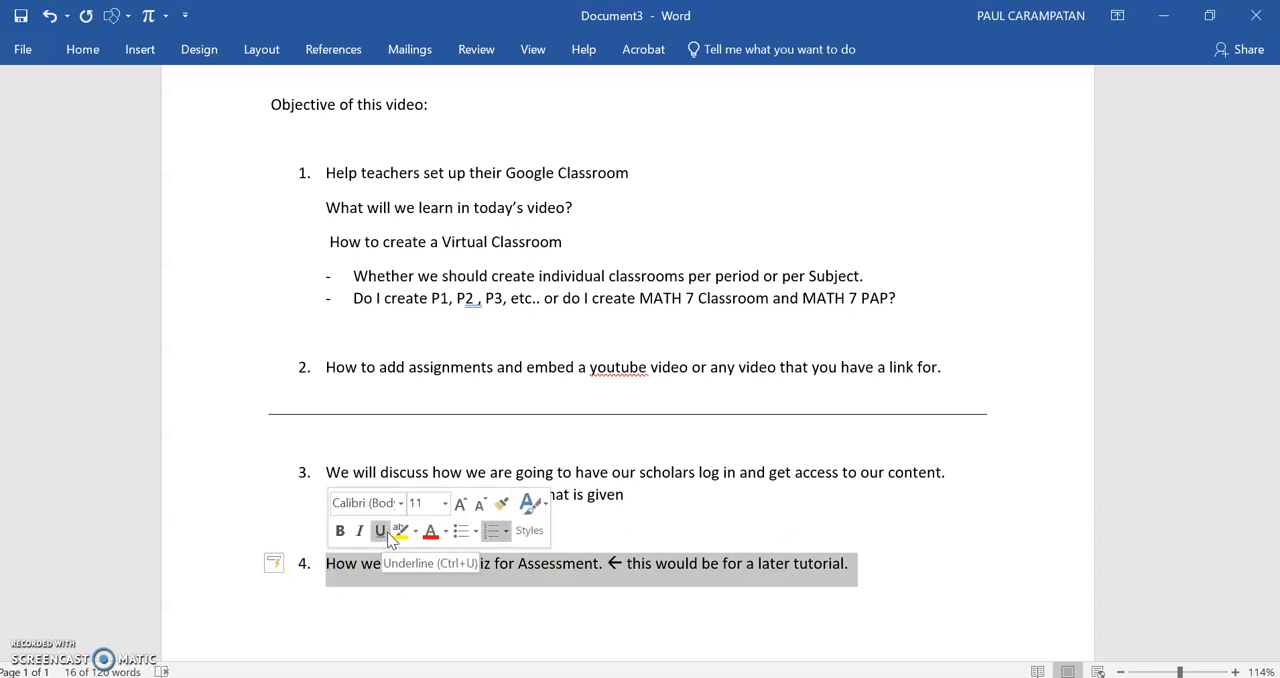
# Switch to Google Chrome and close the open Google Classroom tab
pyautogui.moveTo(497, 677)
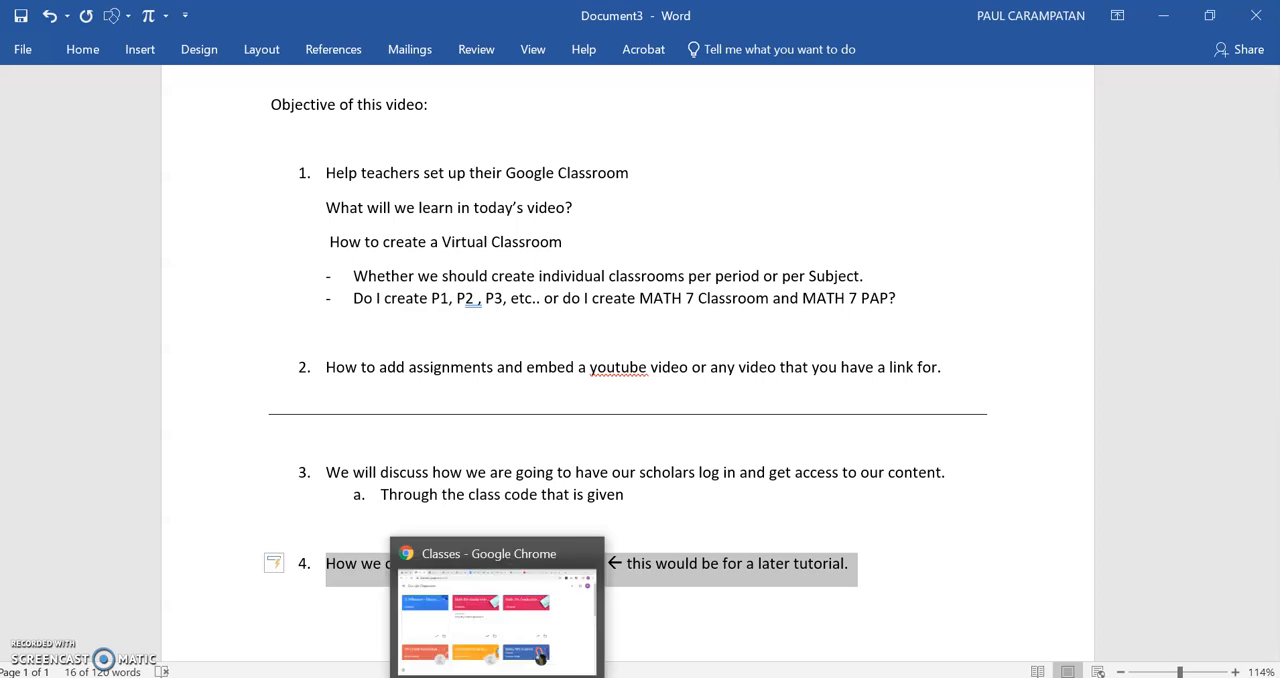
pyautogui.click(540, 653)
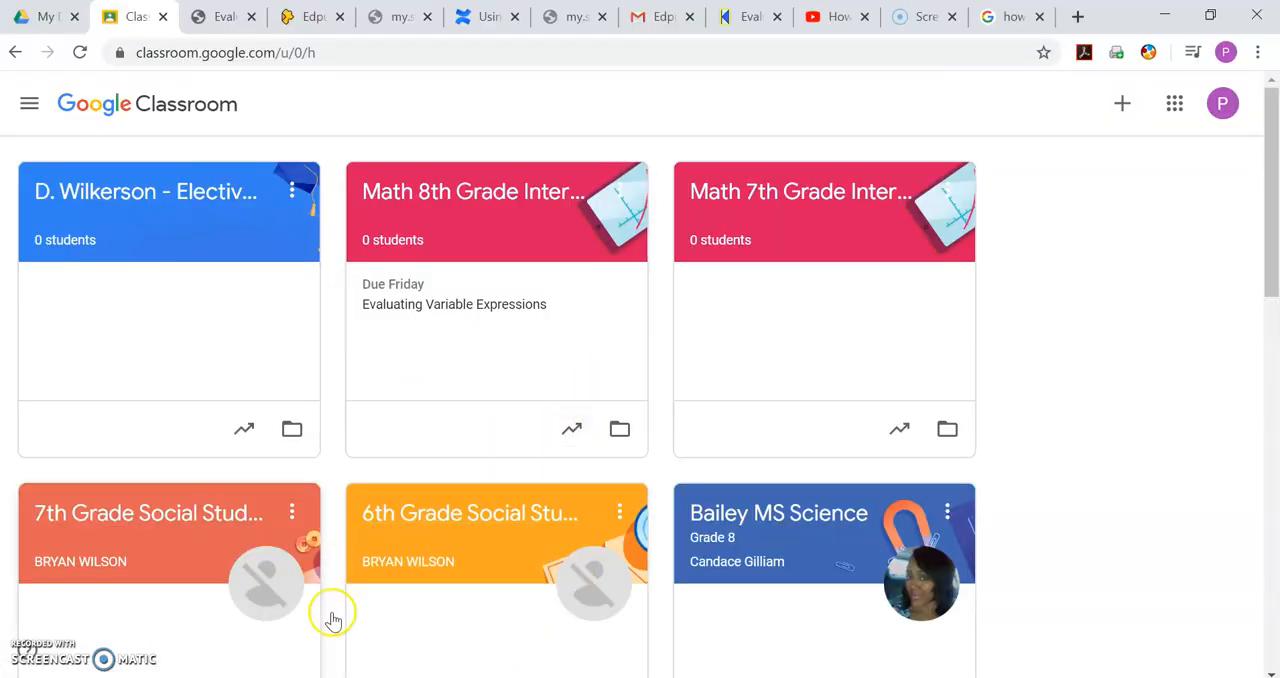
pyautogui.click(28, 112)
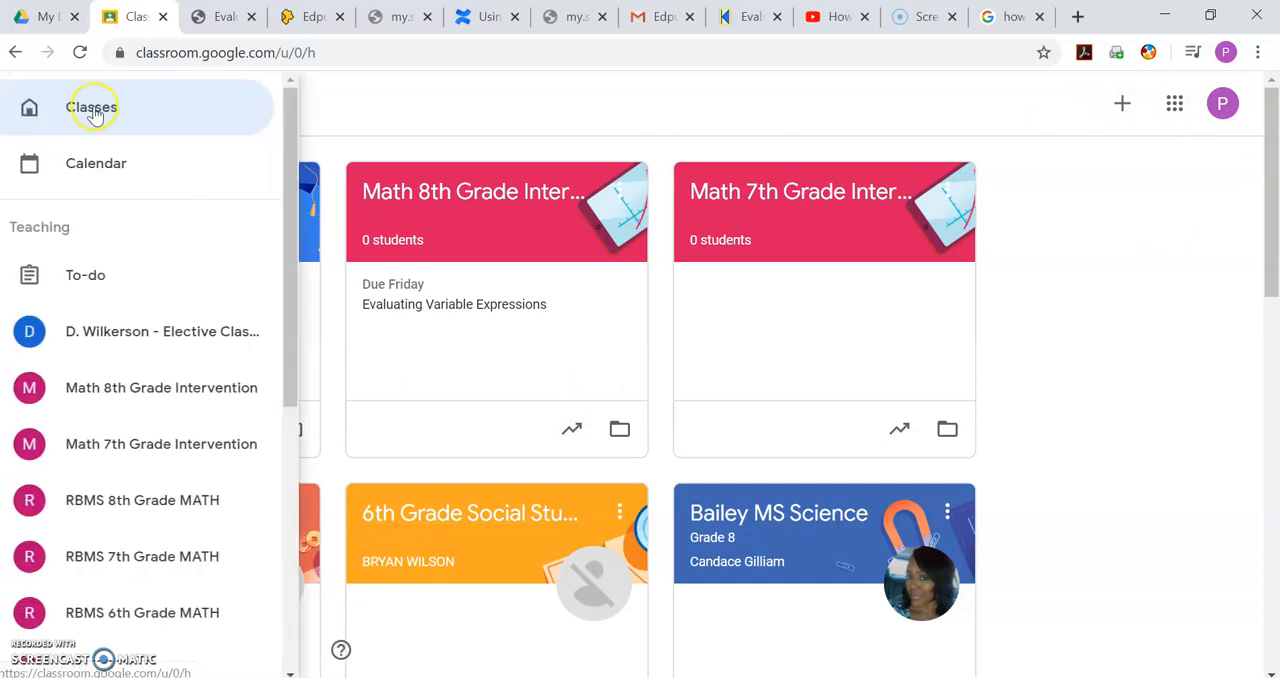
pyautogui.click(163, 16)
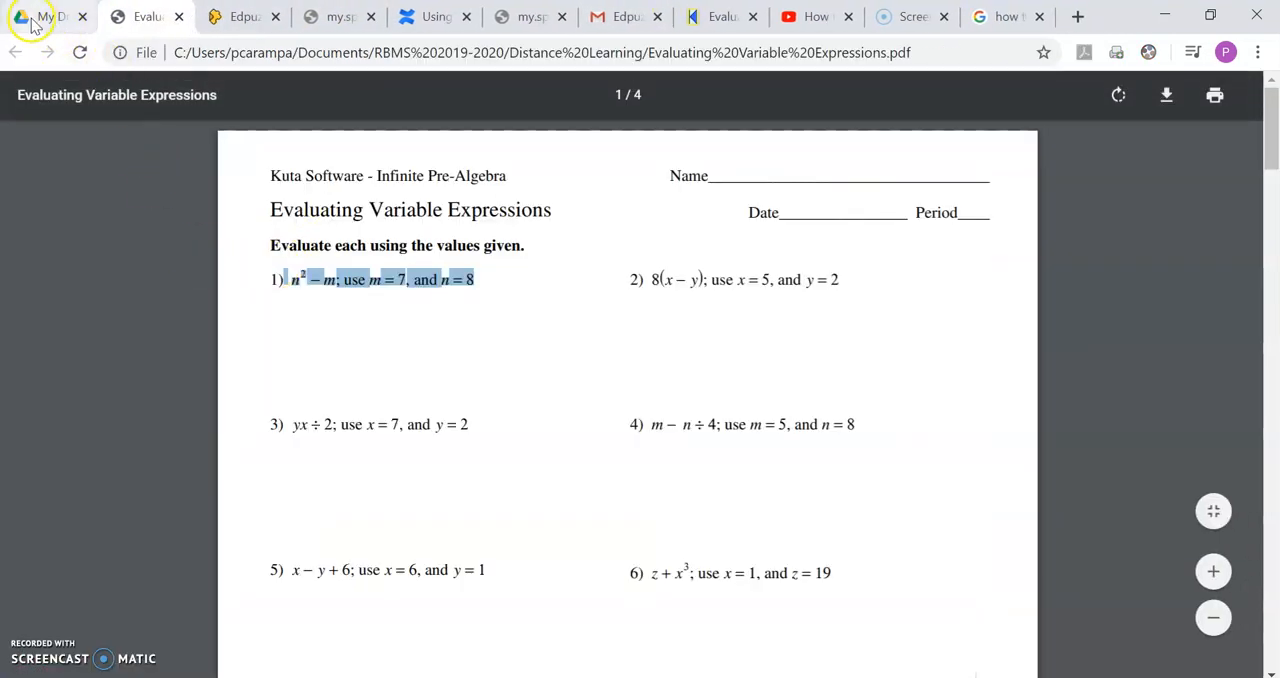
# Open Google Classroom from the Google apps available in Google Drive
pyautogui.click(35, 20)
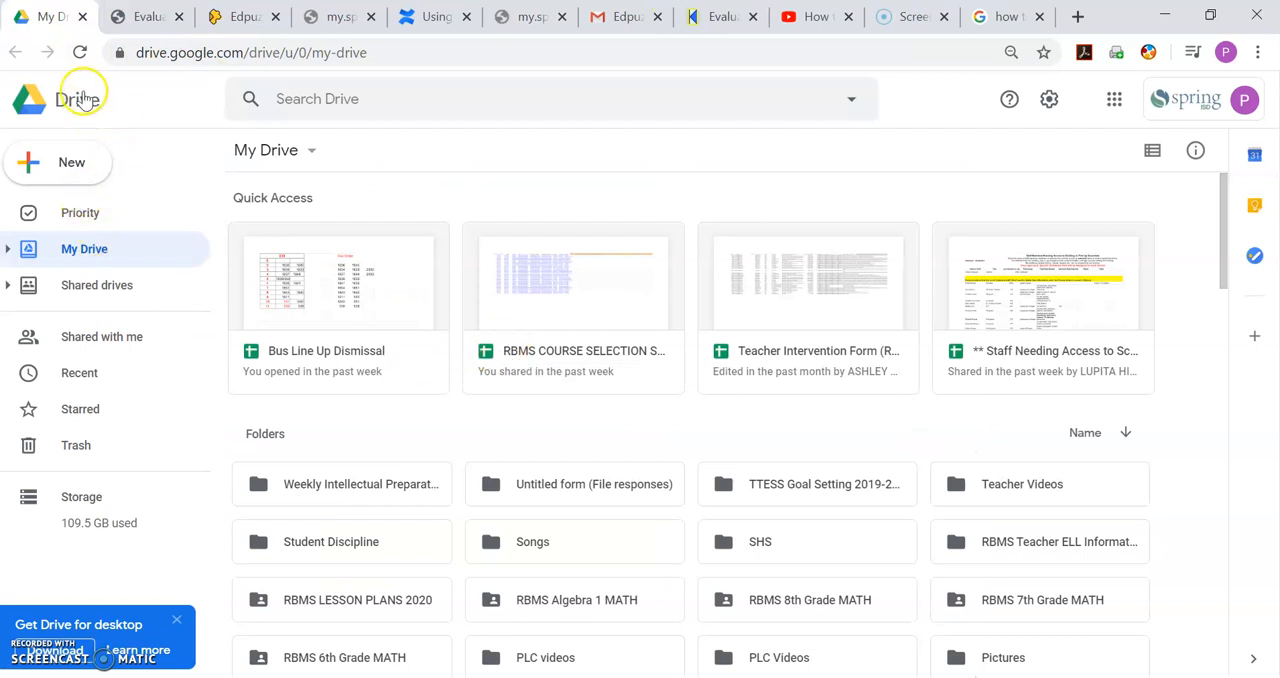
pyautogui.click(1116, 100)
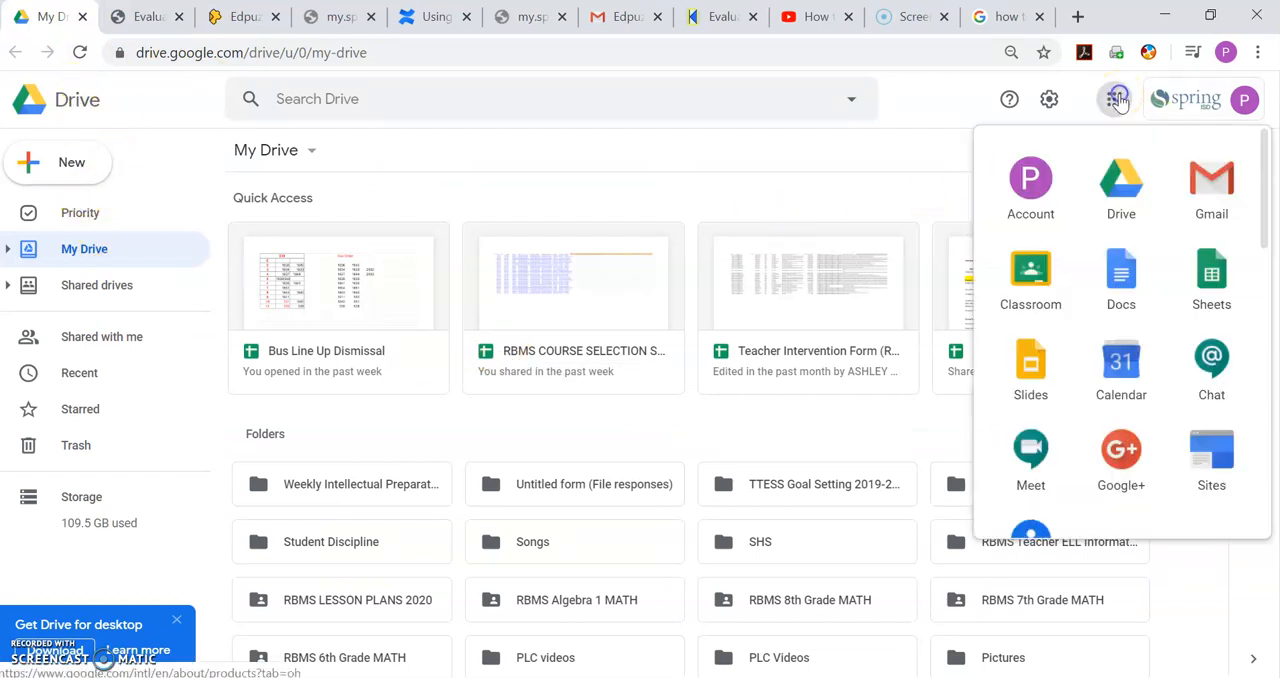
pyautogui.click(1036, 272)
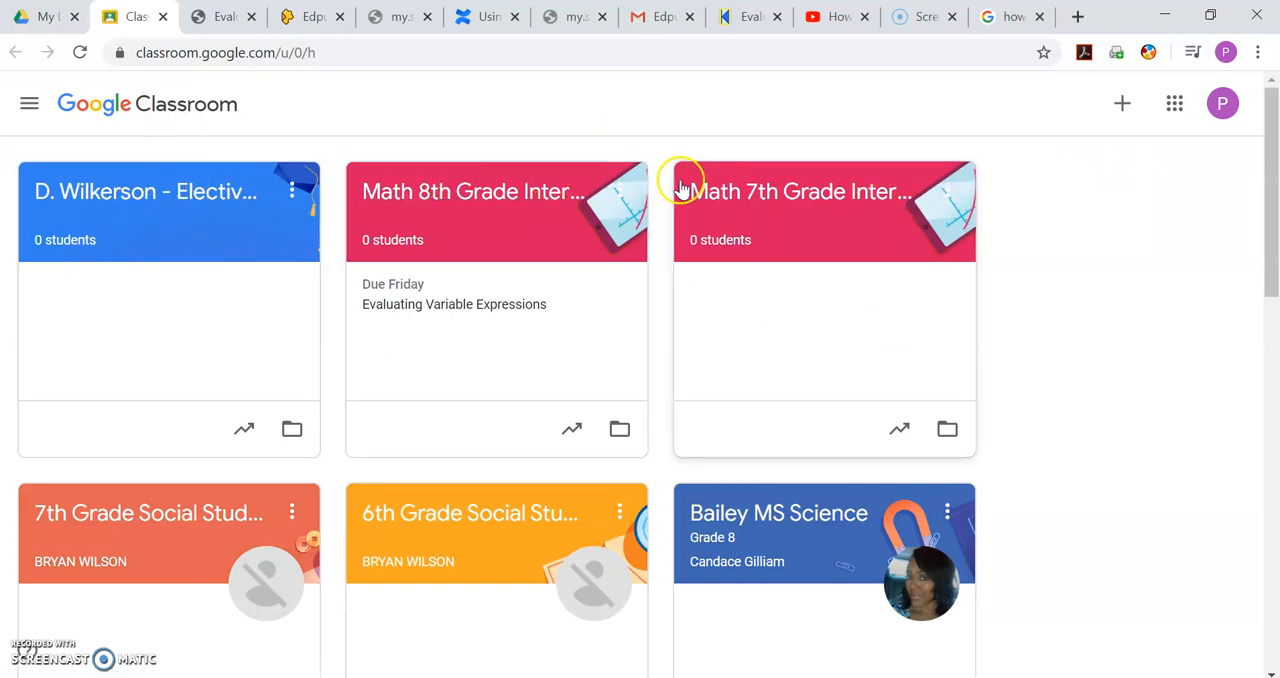
# Start creating a class named "MATH 6 (Reg)" with the section REG
pyautogui.click(1123, 105)
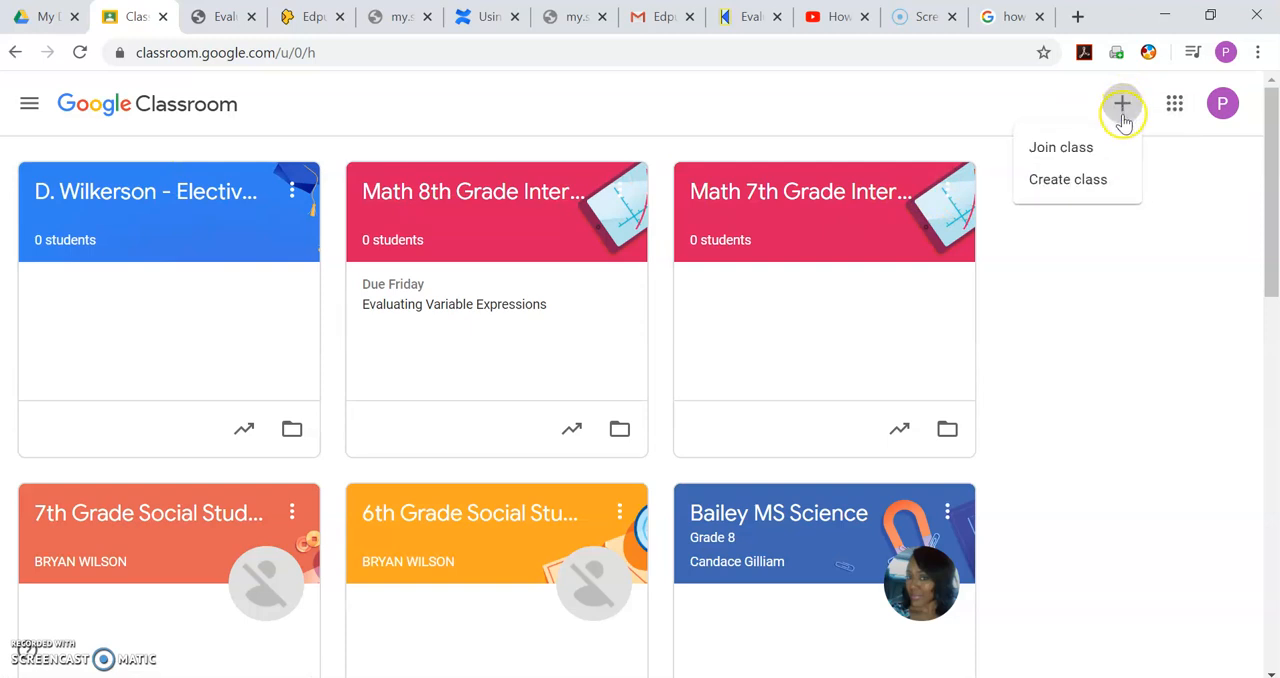
pyautogui.click(1100, 180)
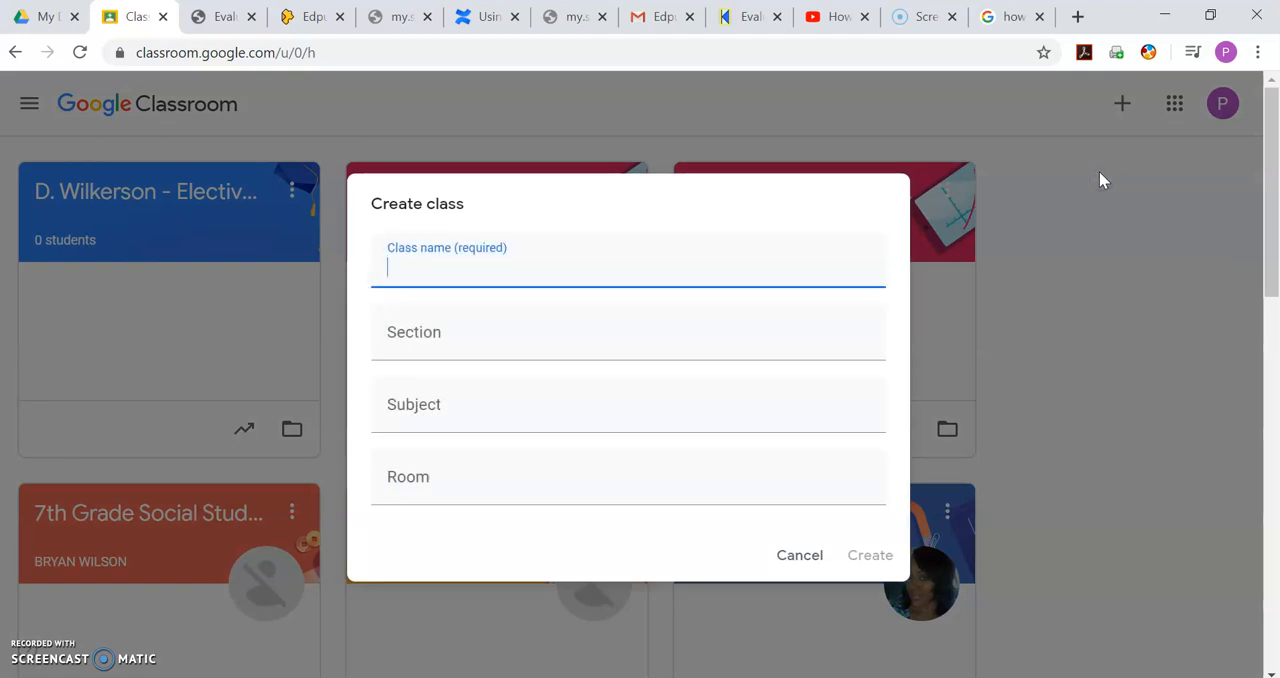
pyautogui.write('MATH 6')
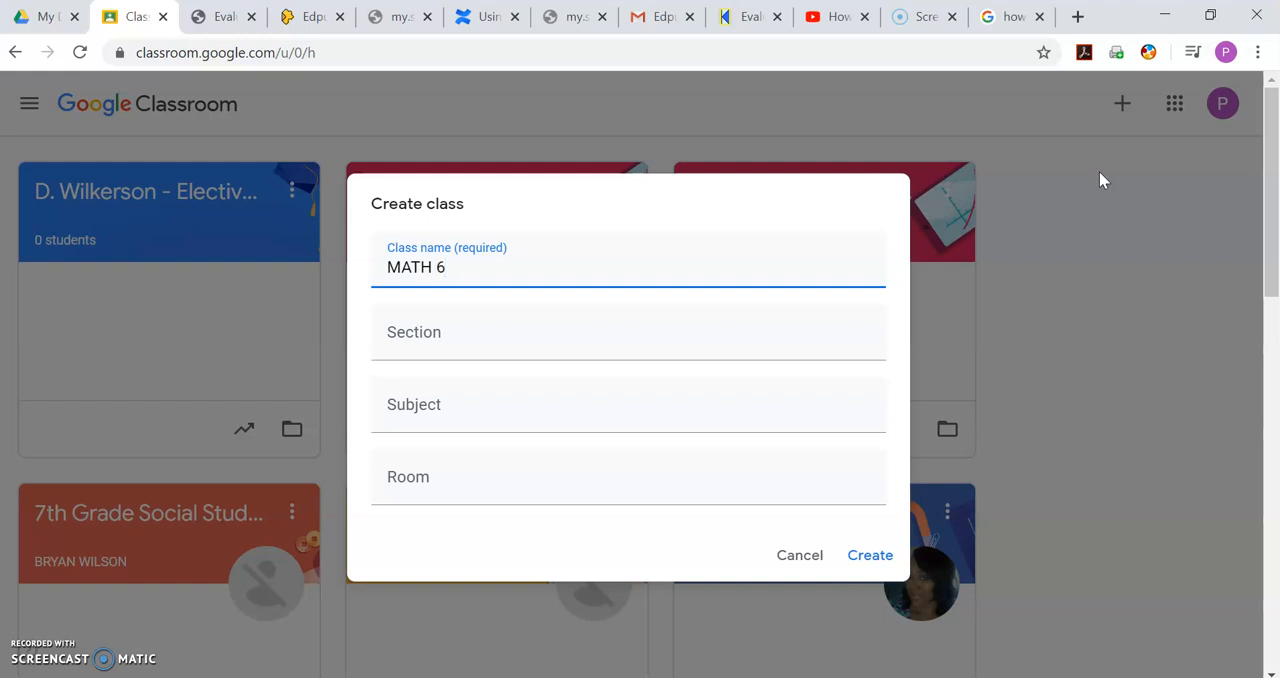
pyautogui.write(' (Reg')
pyautogui.click(520, 347)
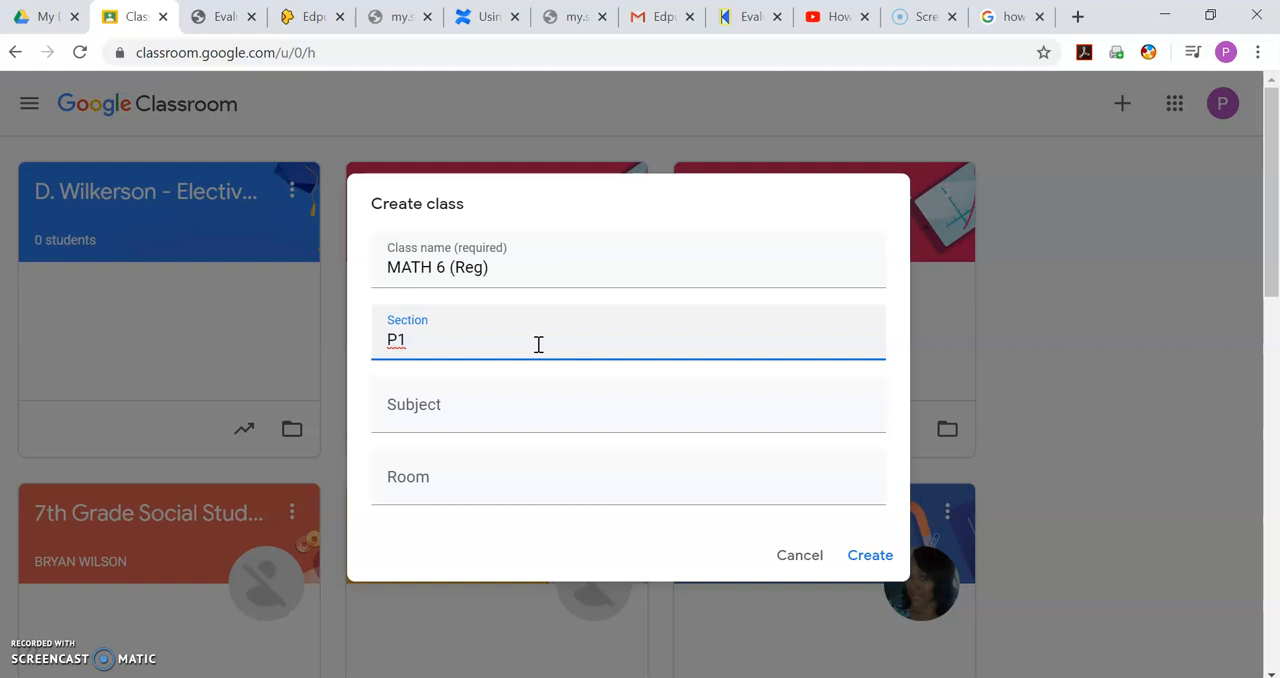
pyautogui.write('REG')
# Set the new class's subject to MATH and room to 1018, and create the class
pyautogui.click(492, 425)
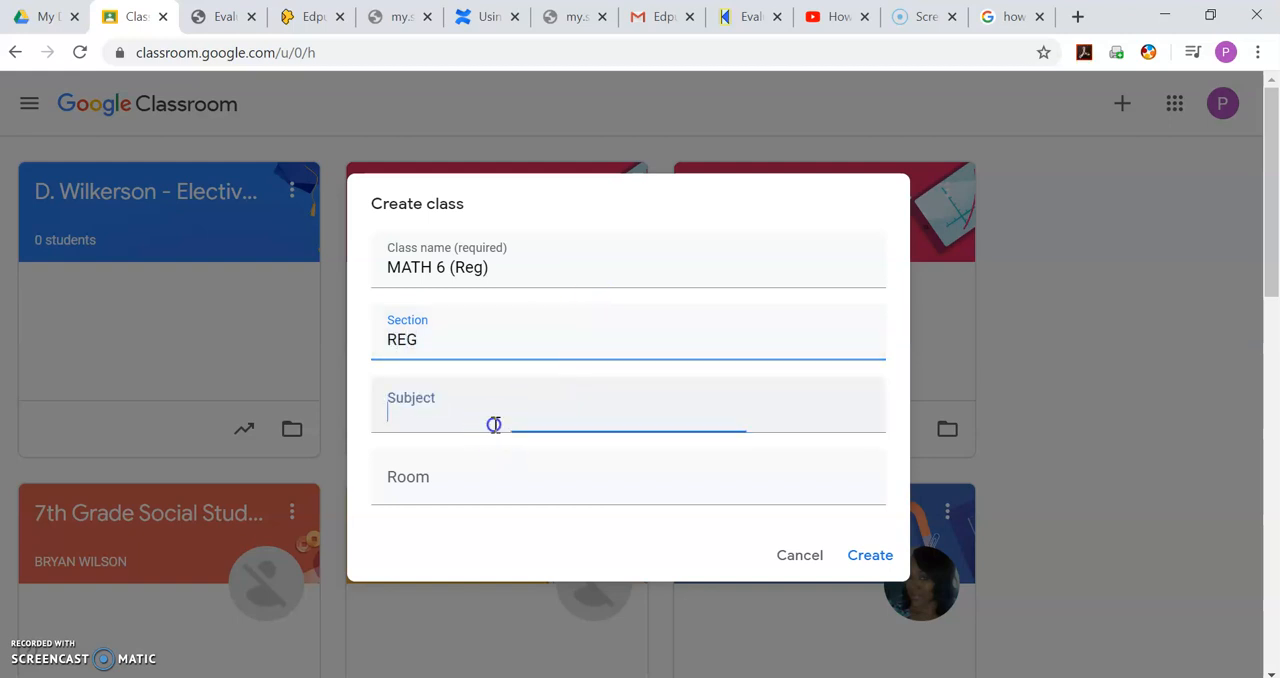
pyautogui.write('MATJ')
pyautogui.press('BackSpace')
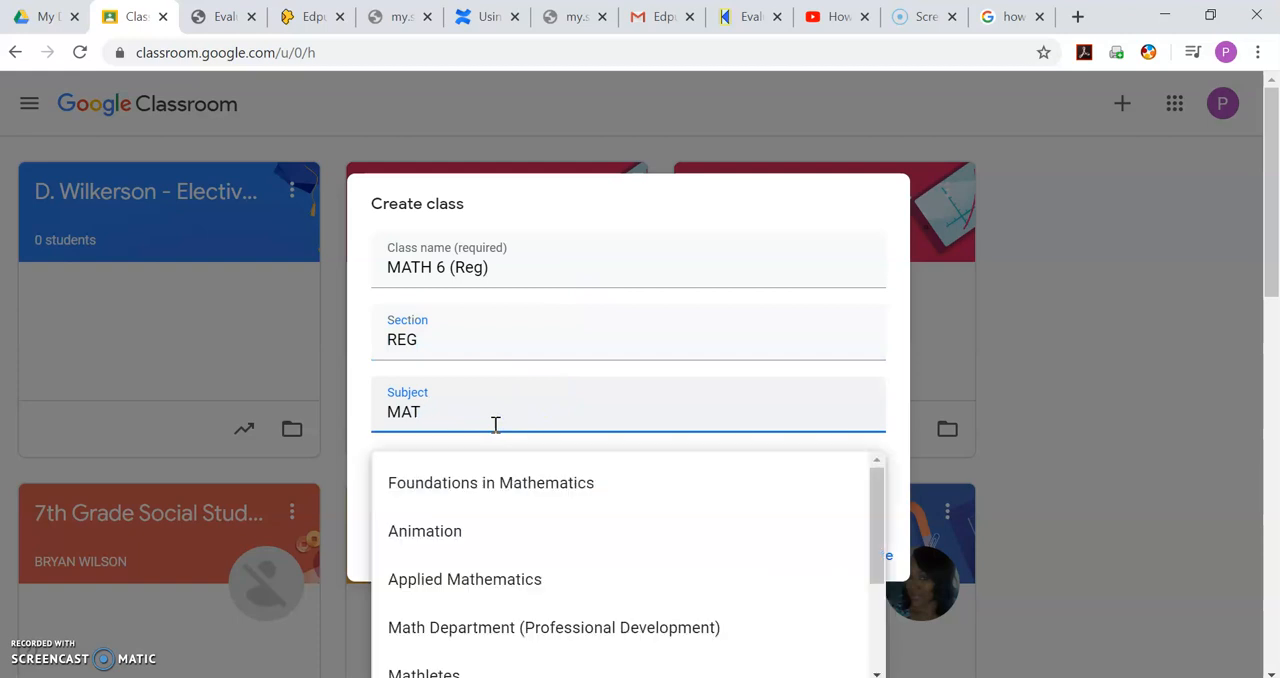
pyautogui.write('H')
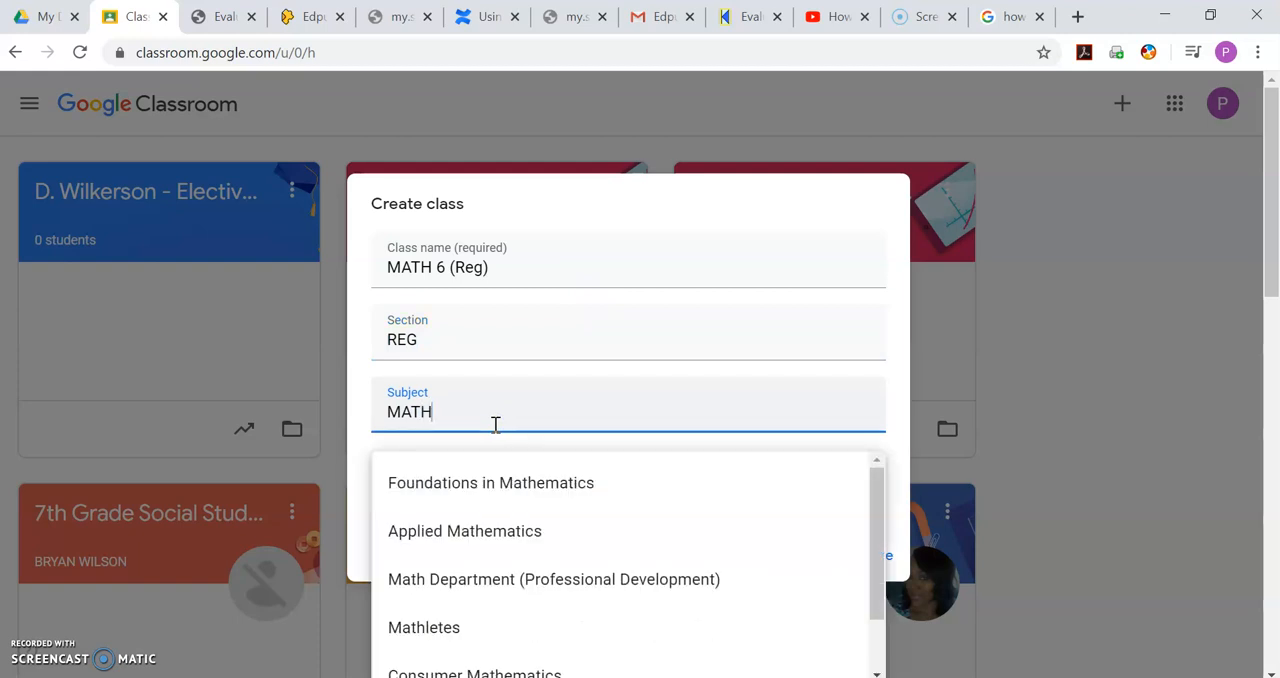
pyautogui.click(904, 449)
pyautogui.click(572, 497)
pyautogui.write('1018')
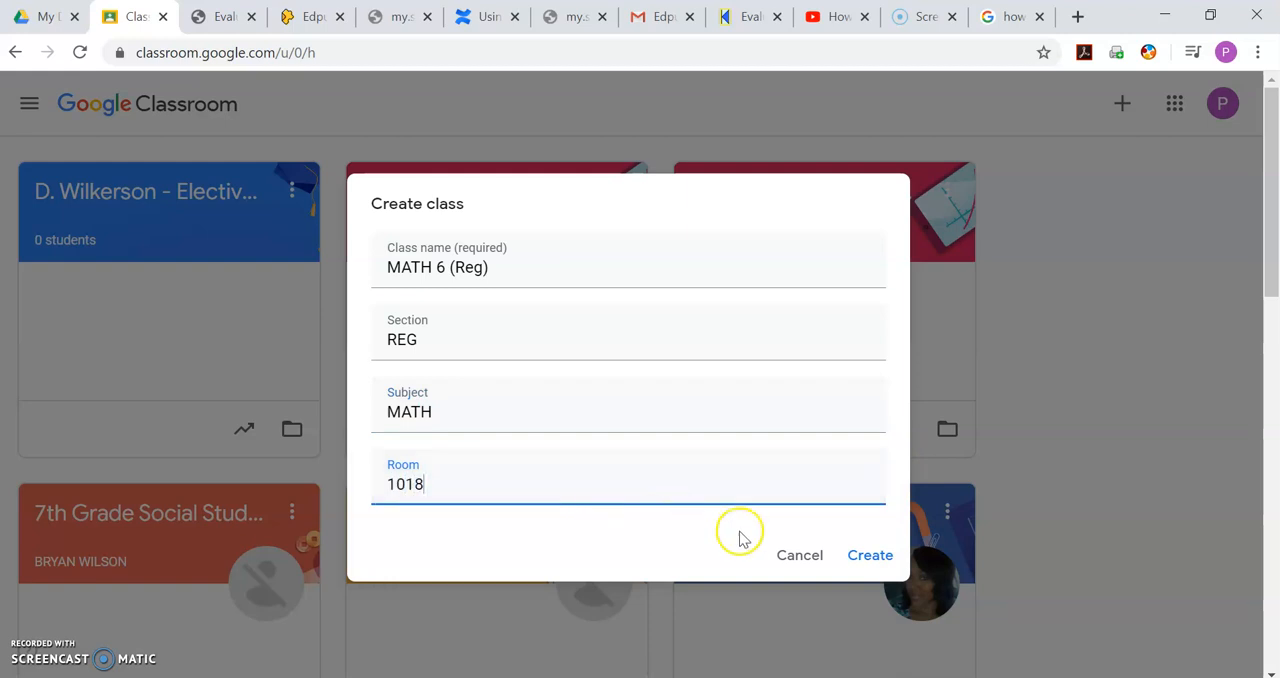
pyautogui.click(879, 557)
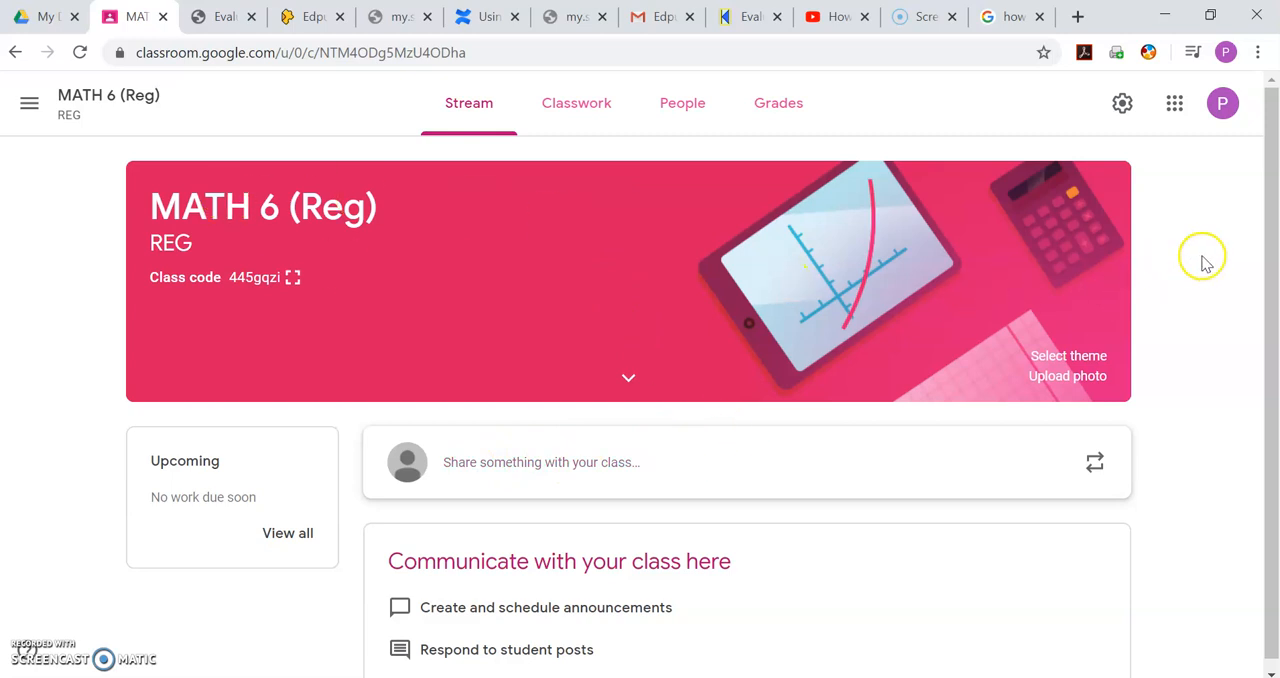
# Start a new assignment in the MATH 6 (Reg) classwork and title it "Evaluating Expressions"
pyautogui.moveTo(1272, 205); pyautogui.dragTo(1272, 212)
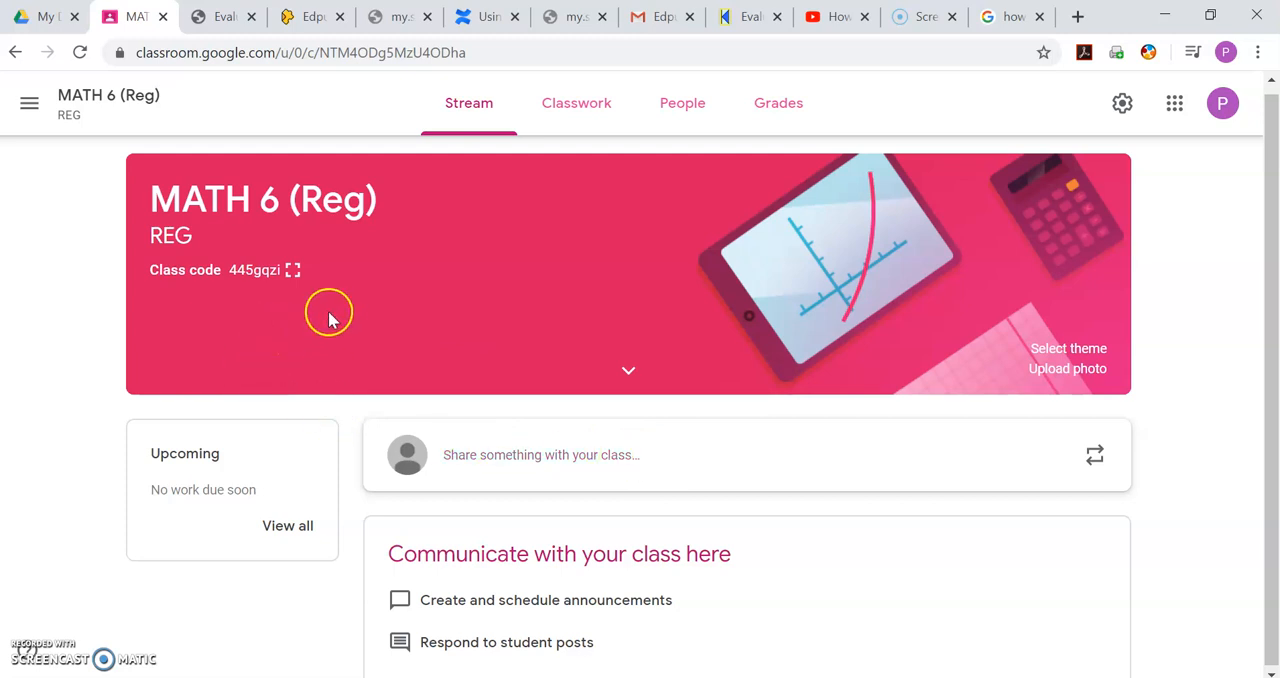
pyautogui.click(585, 110)
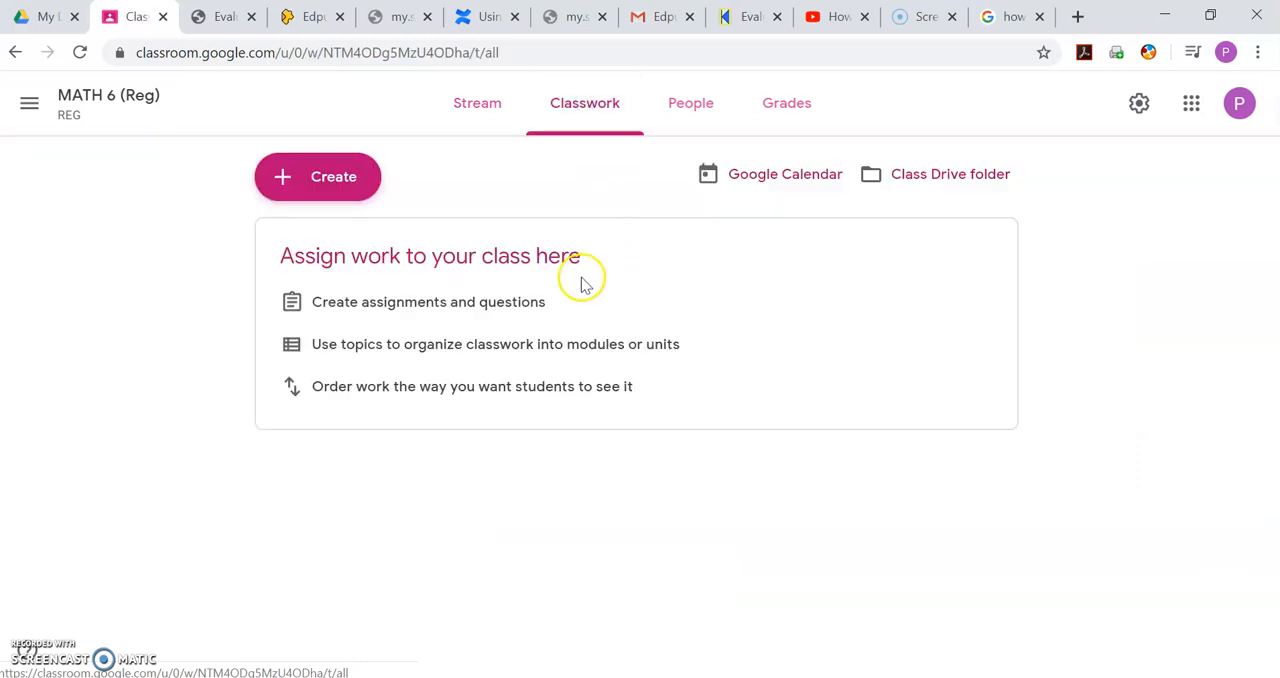
pyautogui.click(322, 186)
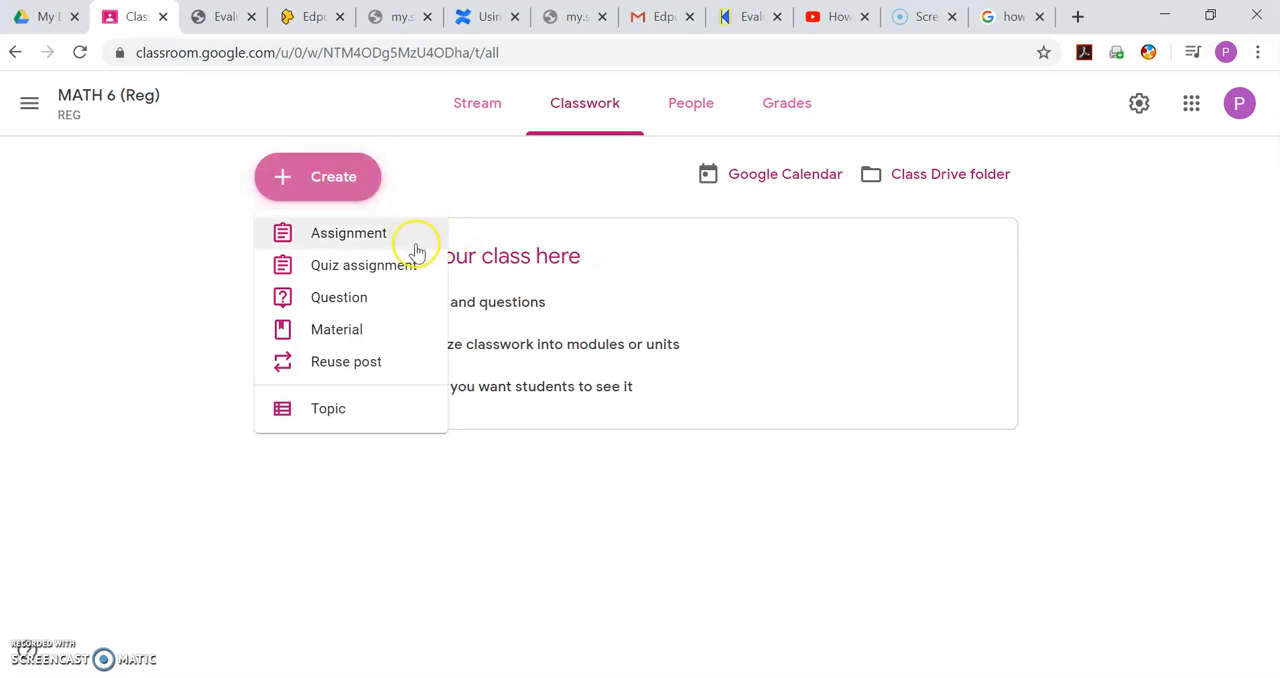
pyautogui.click(341, 238)
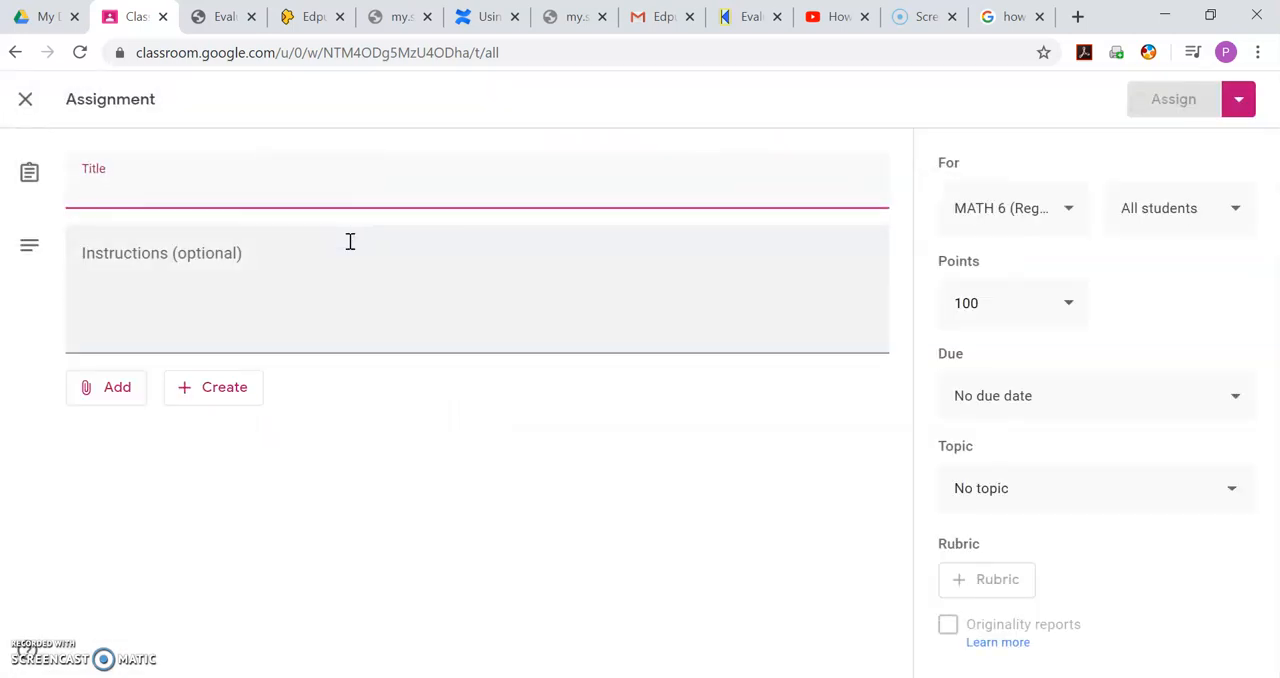
pyautogui.write('Evaluating')
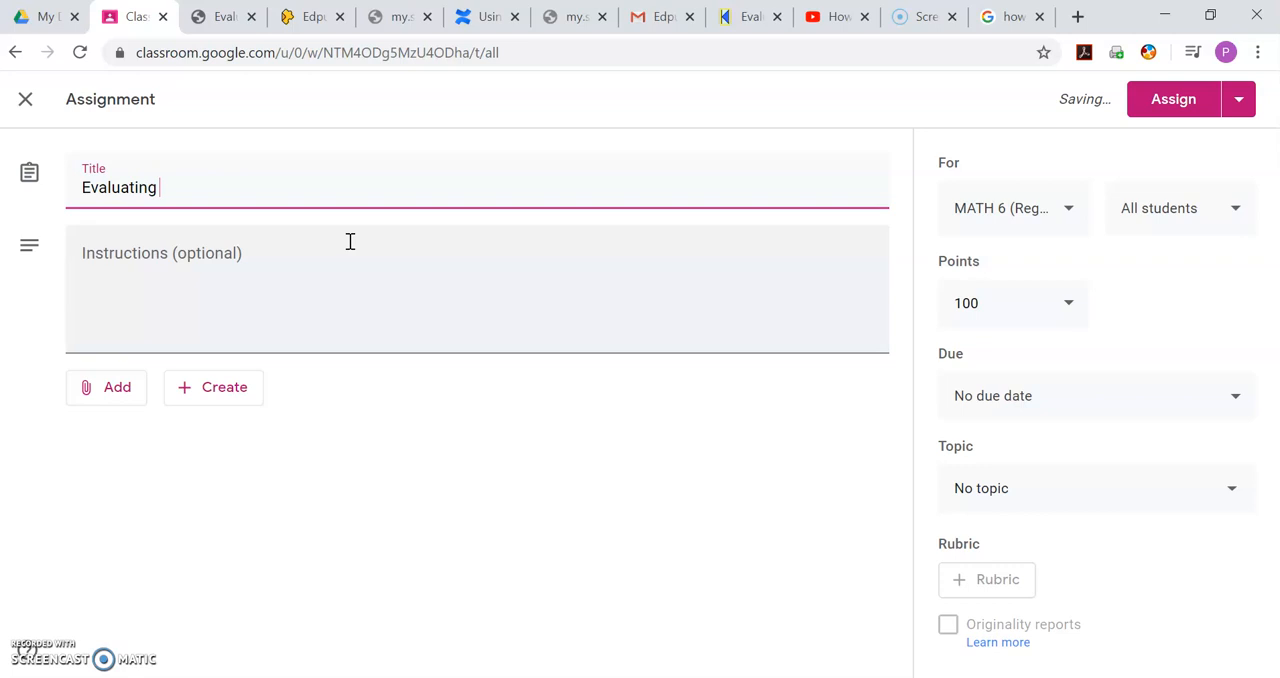
pyautogui.write('Expression')
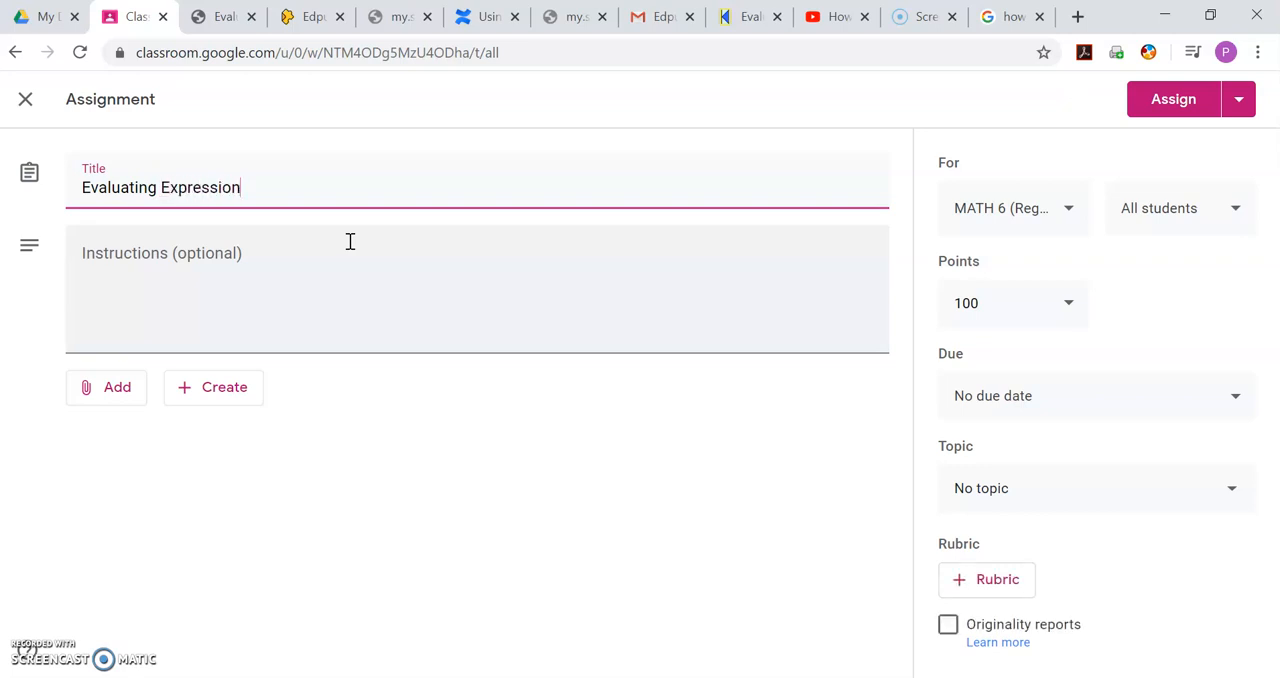
pyautogui.write('s')
pyautogui.click(146, 251)
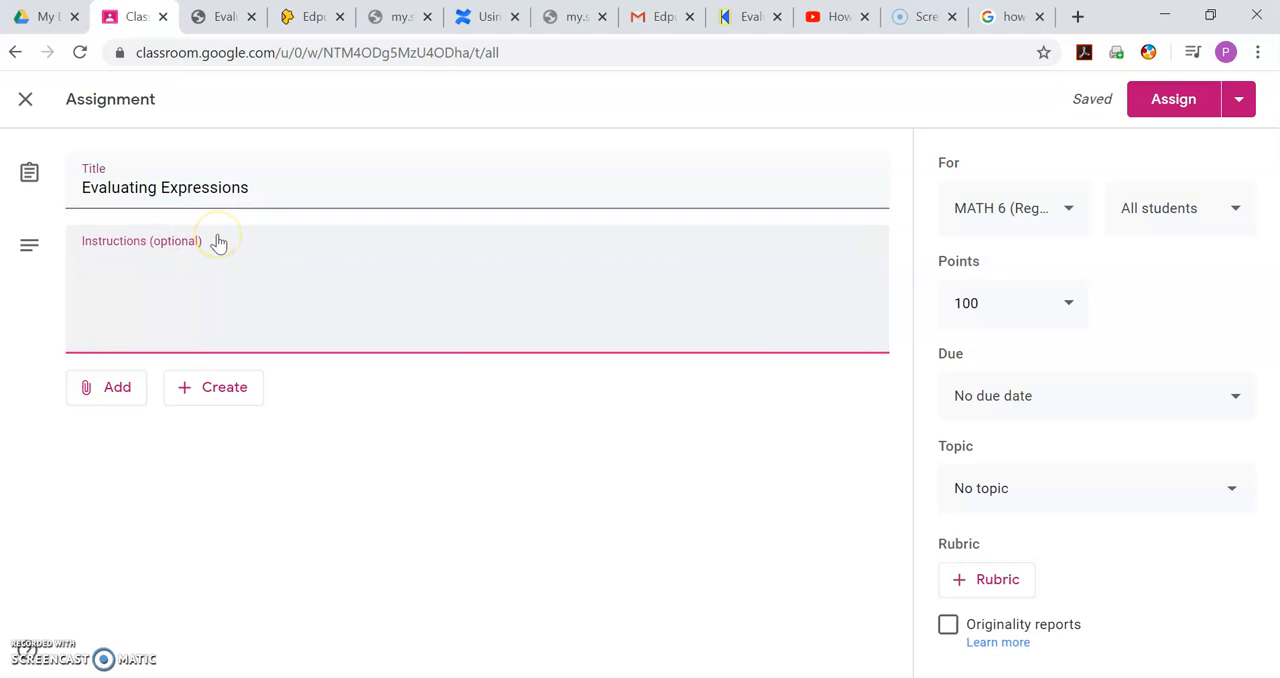
pyautogui.write('Please watch the video ')
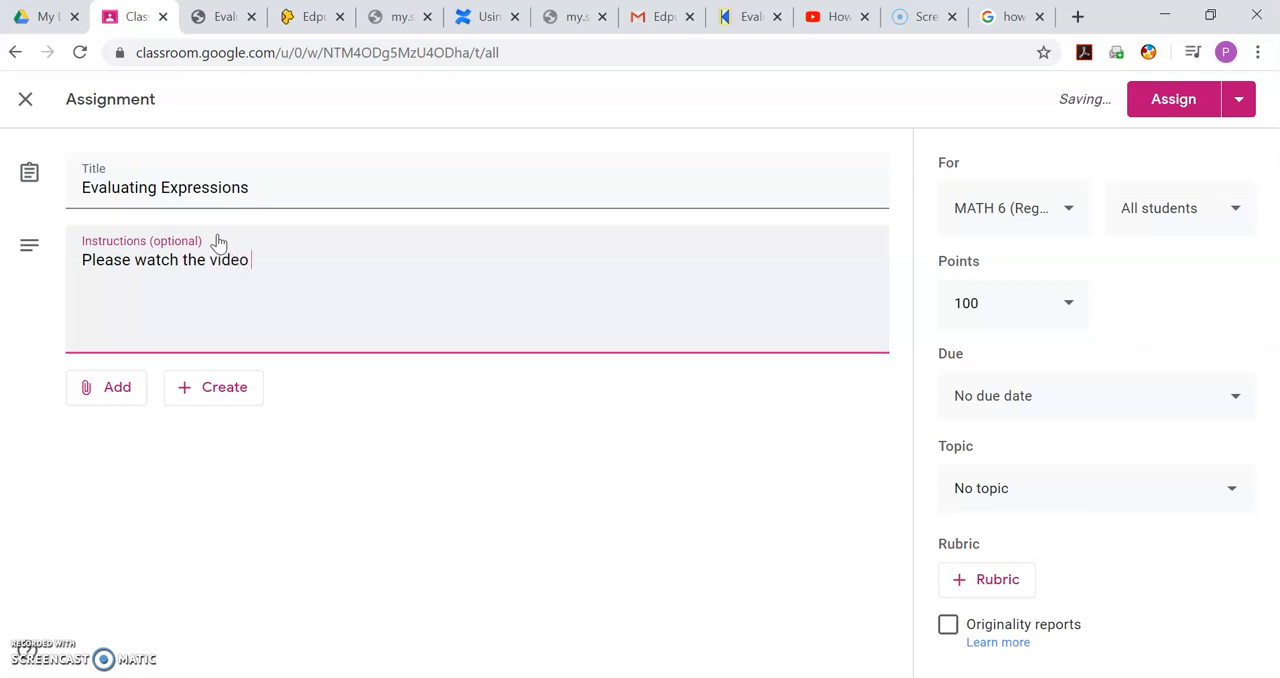
pyautogui.write('that I linke')
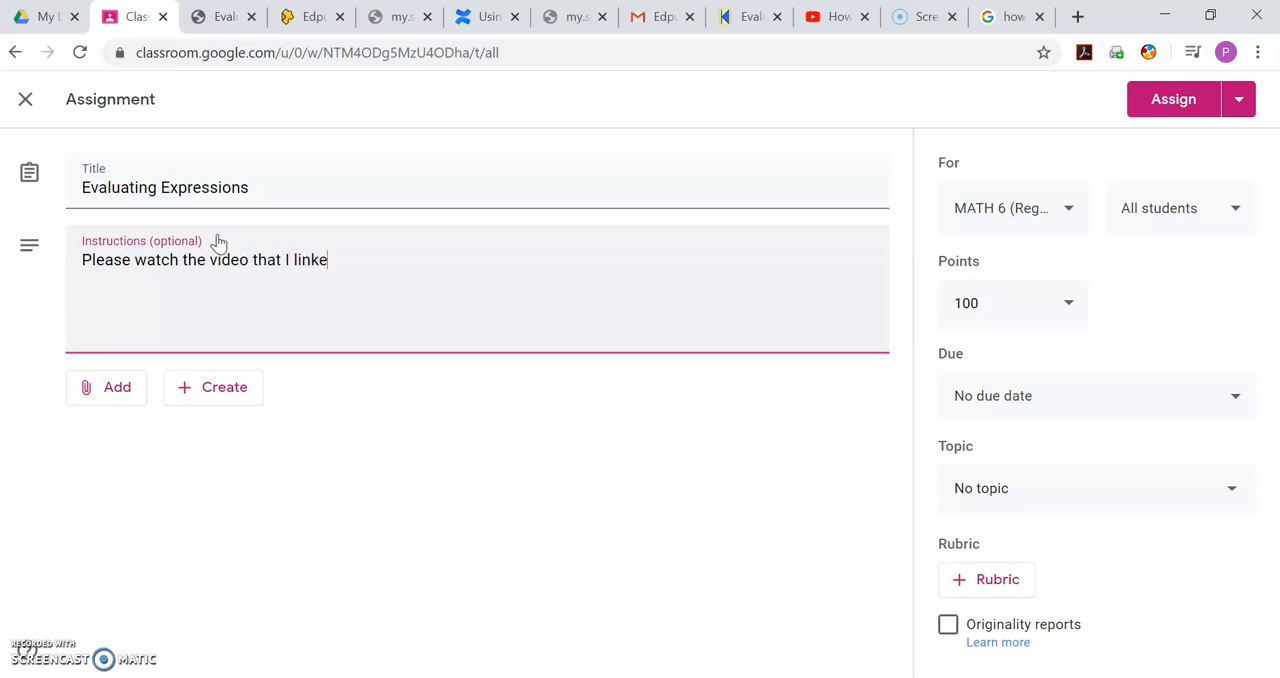
pyautogui.write('d and then answer the')
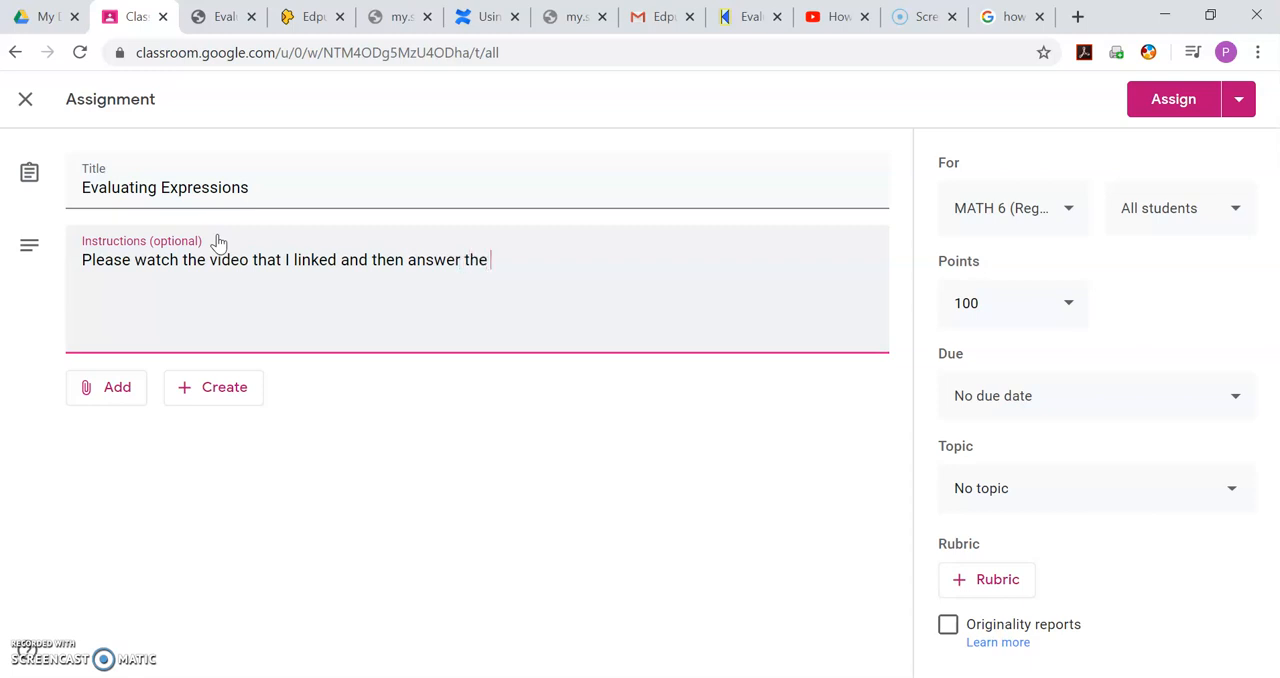
pyautogui.write(' wordske')
pyautogui.write('heet')
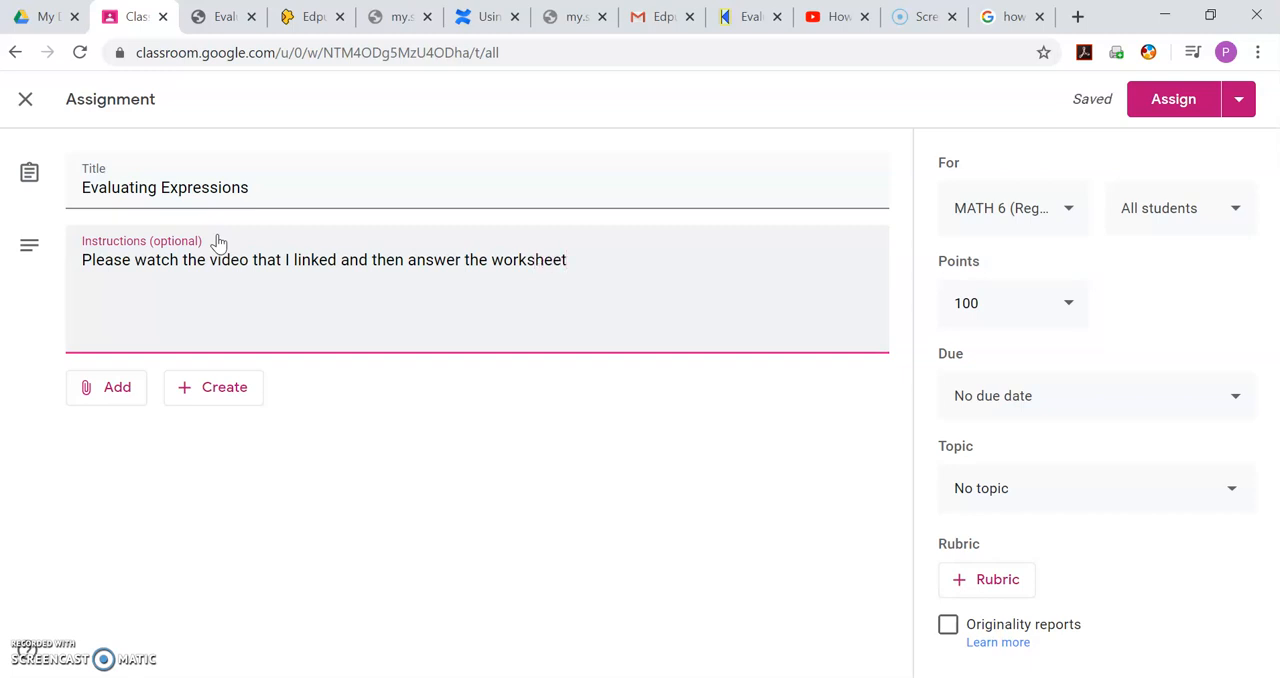
pyautogui.write('.')
pyautogui.write('https://www.youtube.com/watch?v=AJNDeVt9UOo')
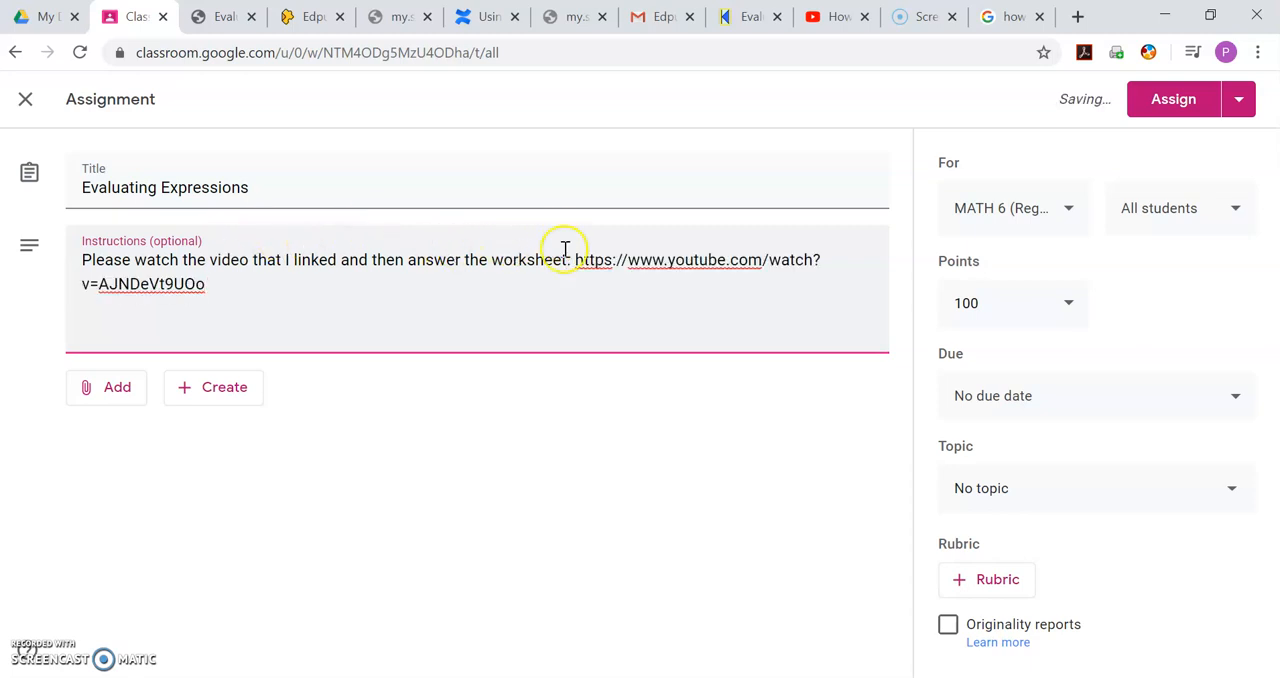
pyautogui.press('Return')
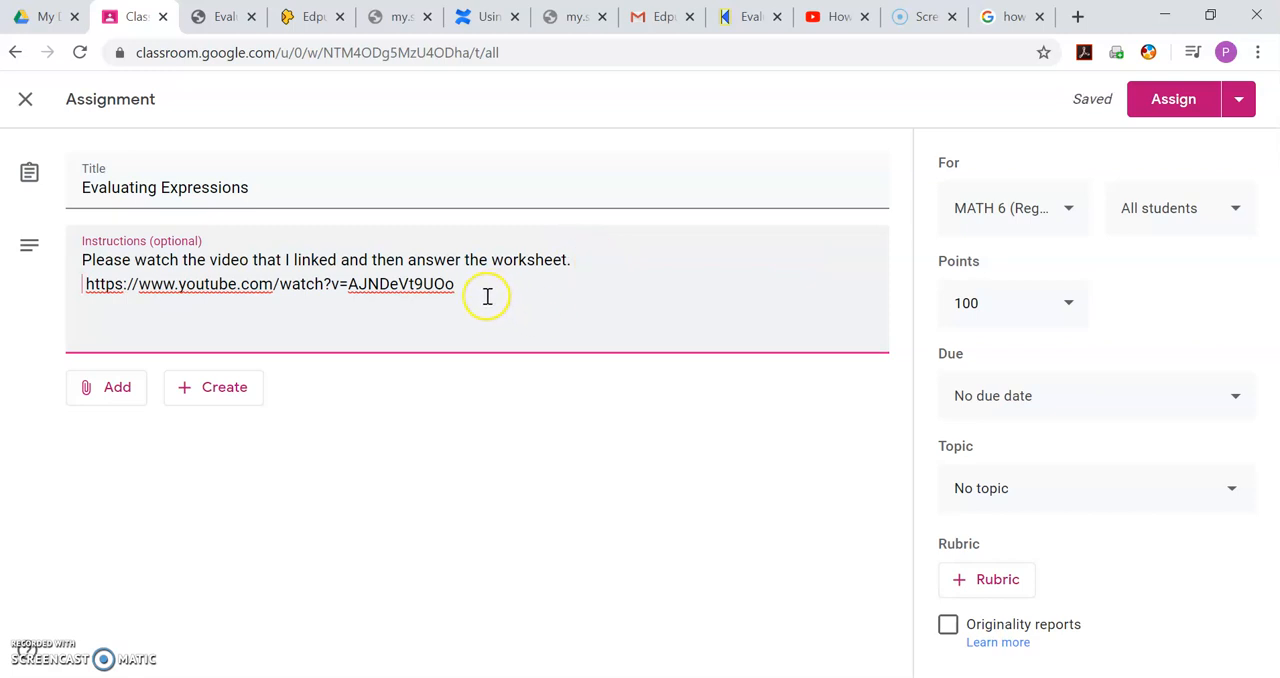
# Check which classes the assignment can be posted to, and set its due date to Mar 20, 2020
pyautogui.click(1071, 209)
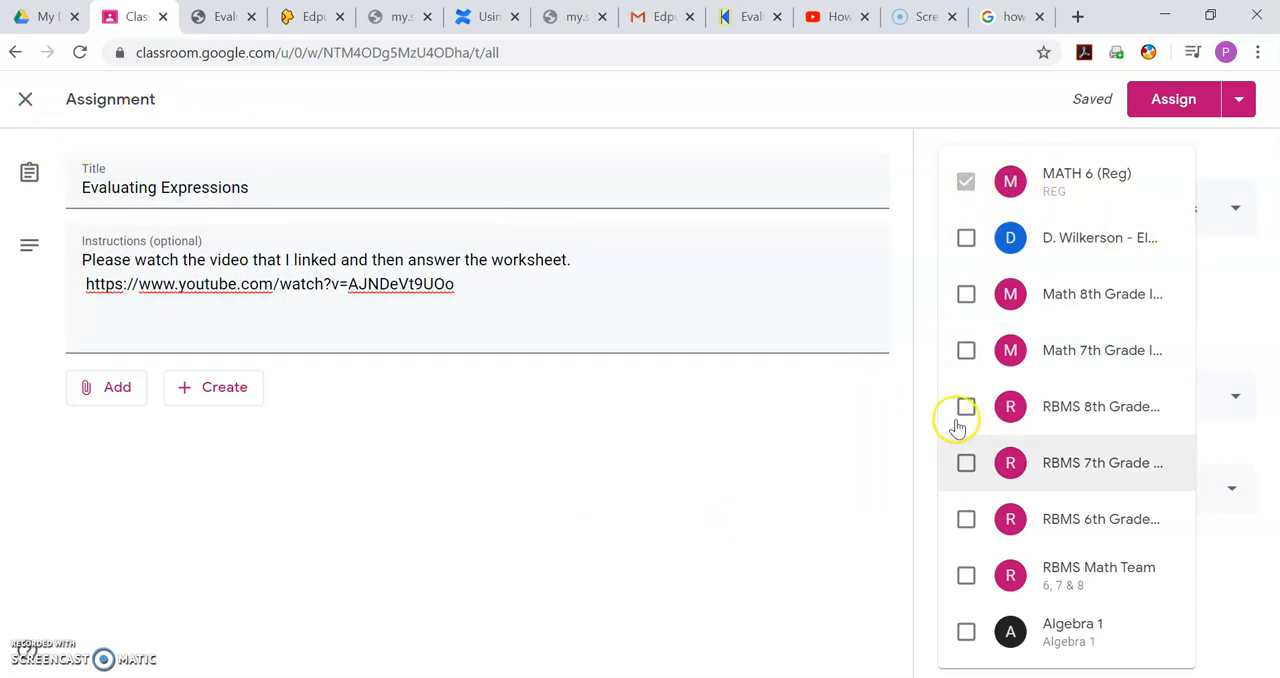
pyautogui.click(814, 506)
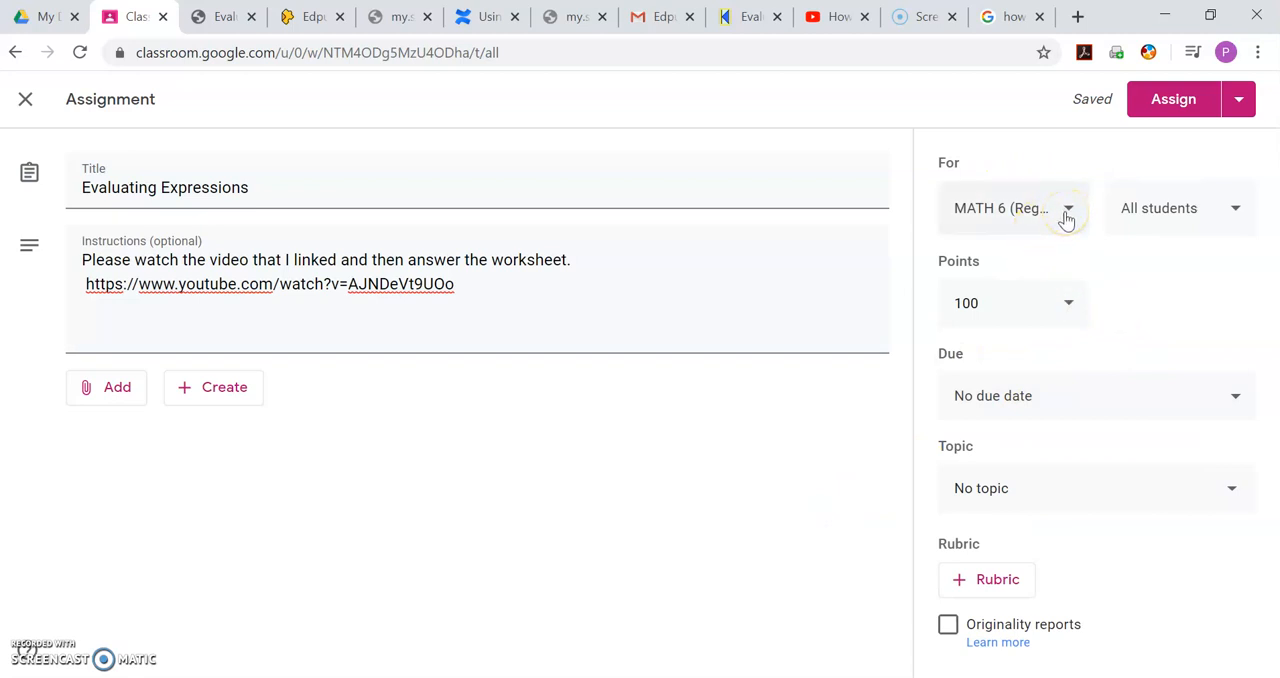
pyautogui.click(1215, 397)
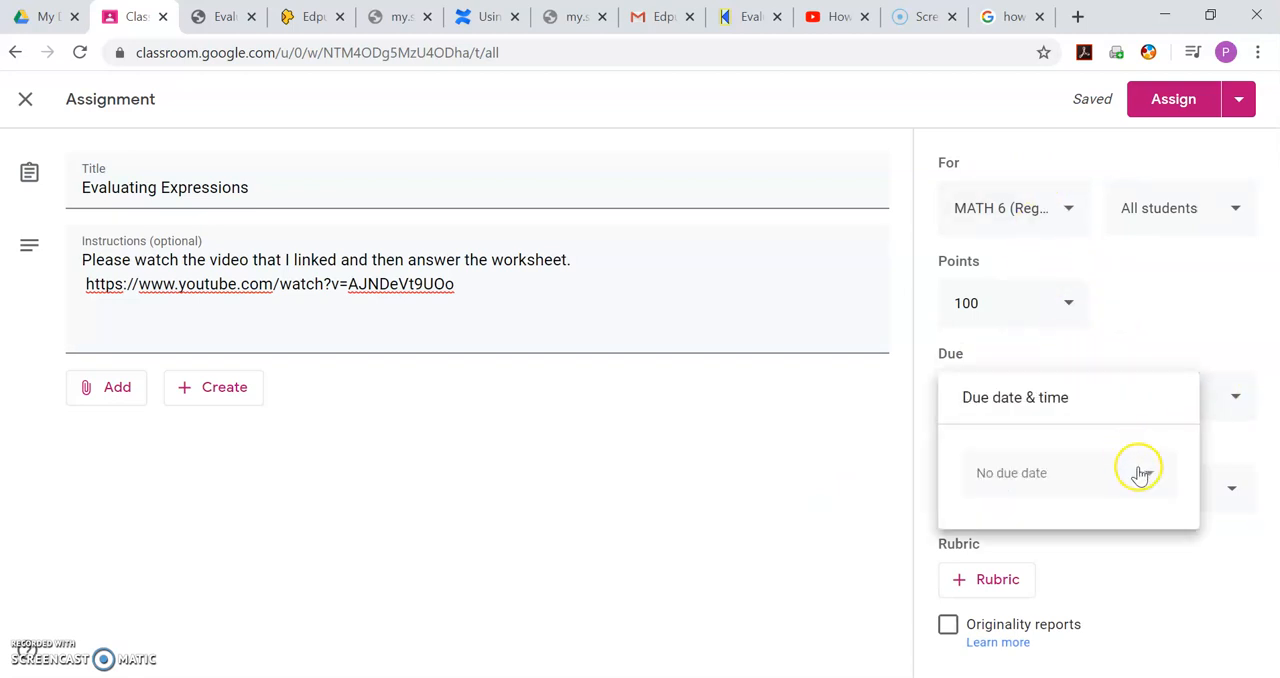
pyautogui.click(1141, 474)
pyautogui.click(1139, 366)
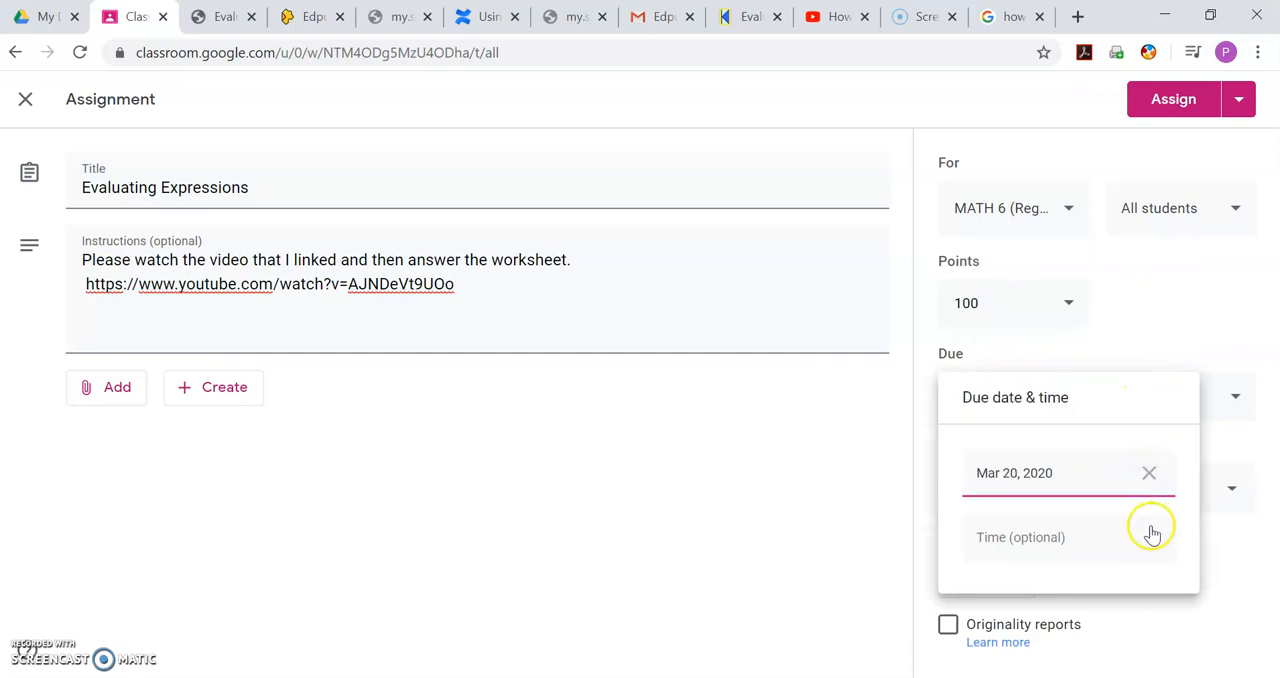
pyautogui.click(1232, 570)
# Create a new topic named "Evaluating Expressions" for the assignment
pyautogui.click(1138, 490)
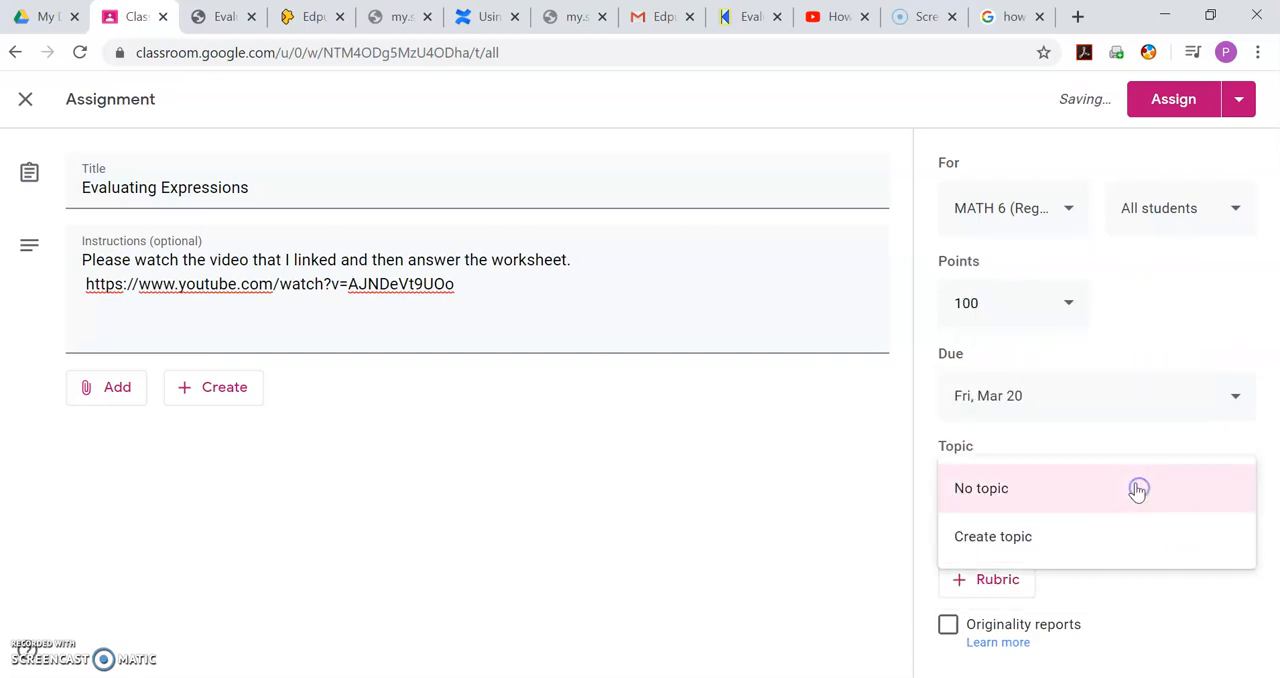
pyautogui.click(1058, 545)
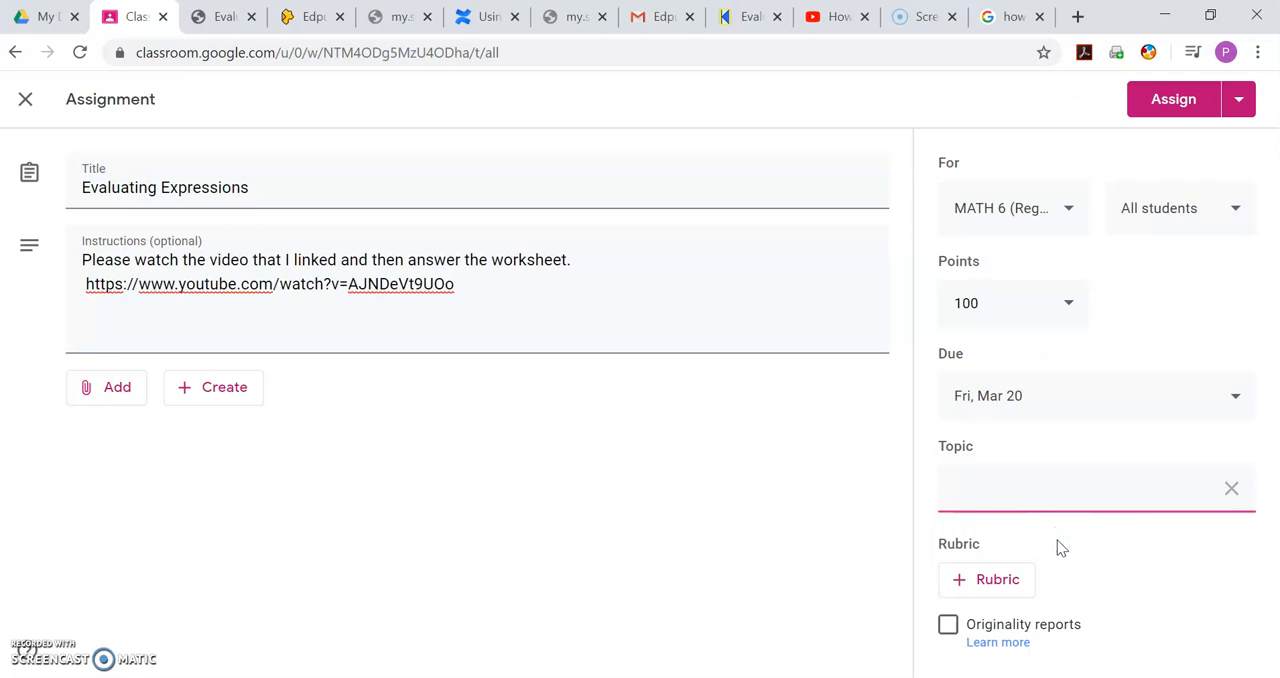
pyautogui.write('eVALUIATION')
pyautogui.moveTo(1102, 482); pyautogui.dragTo(748, 482)
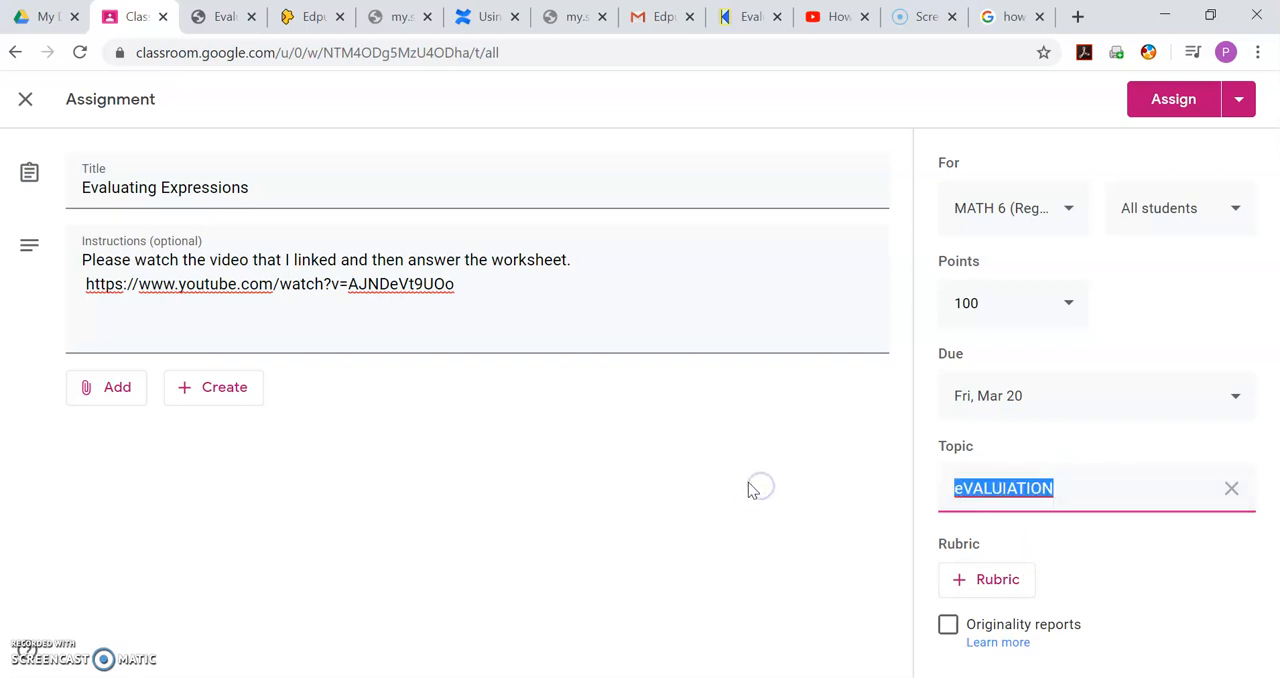
pyautogui.write('ev')
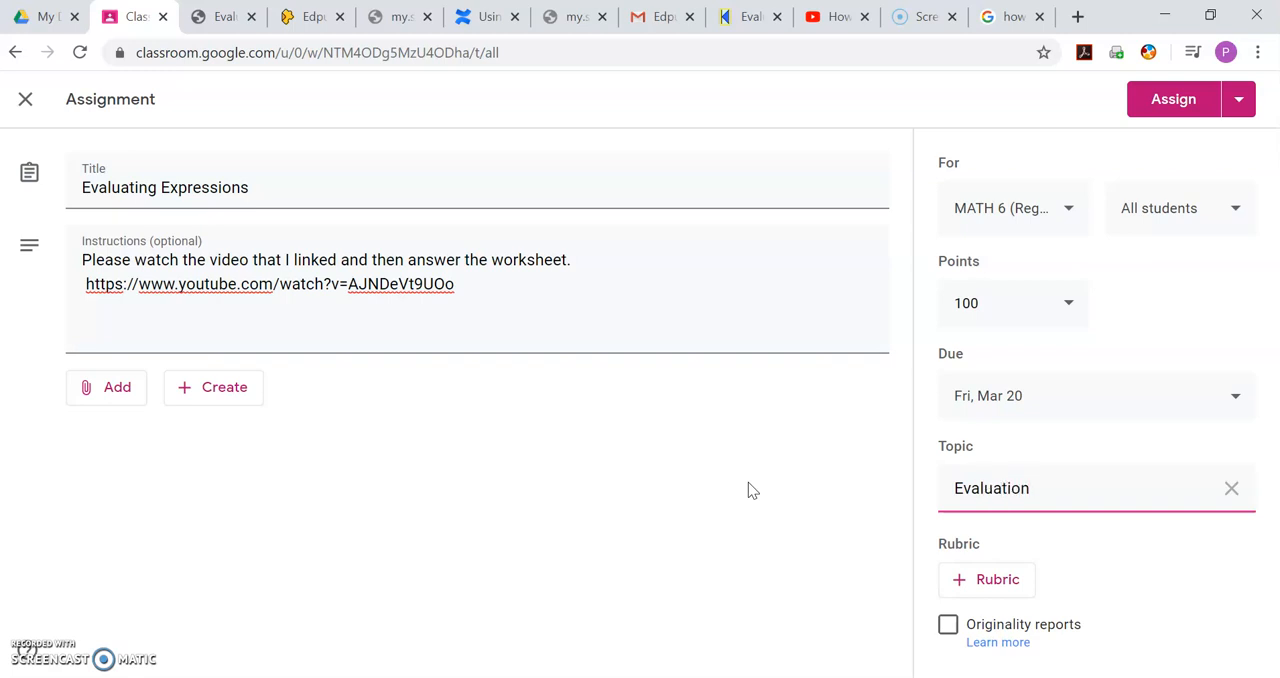
pyautogui.write('aluating Expressions')
pyautogui.click(748, 488)
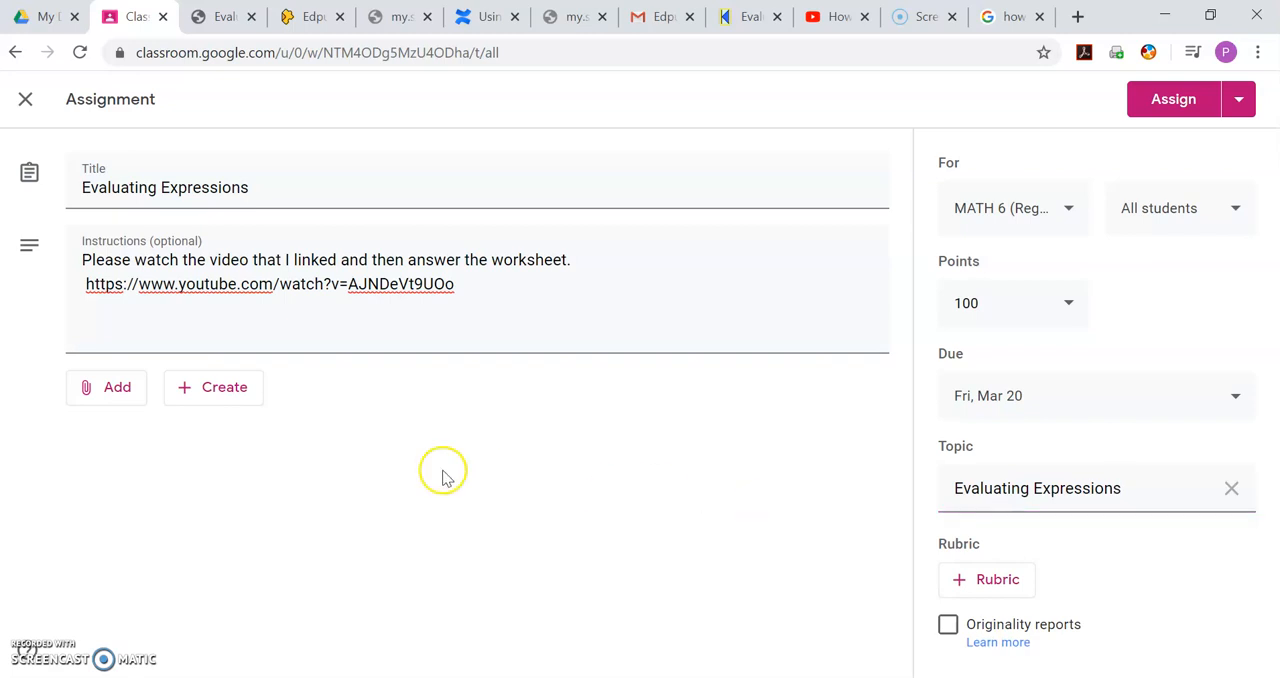
# Attach the file Evaluating Variable Expressions.pdf from the computer's Distance Learning folder to the assignment
pyautogui.click(108, 390)
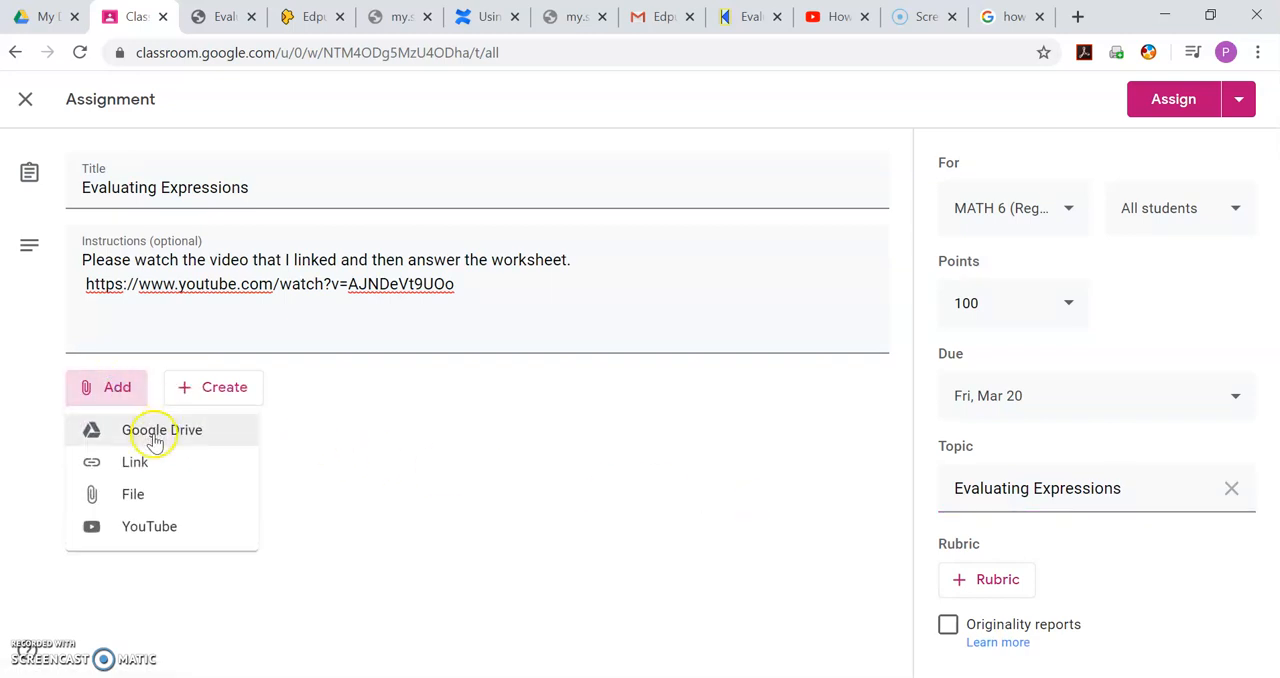
pyautogui.click(206, 493)
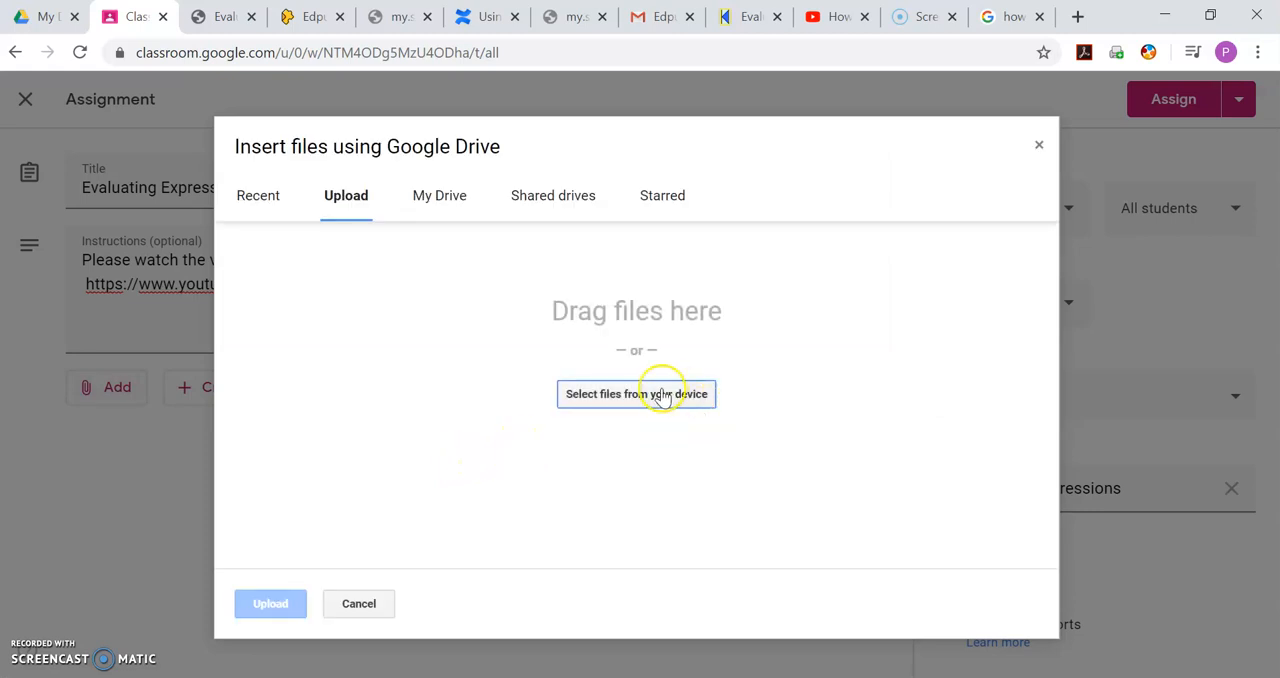
pyautogui.click(660, 394)
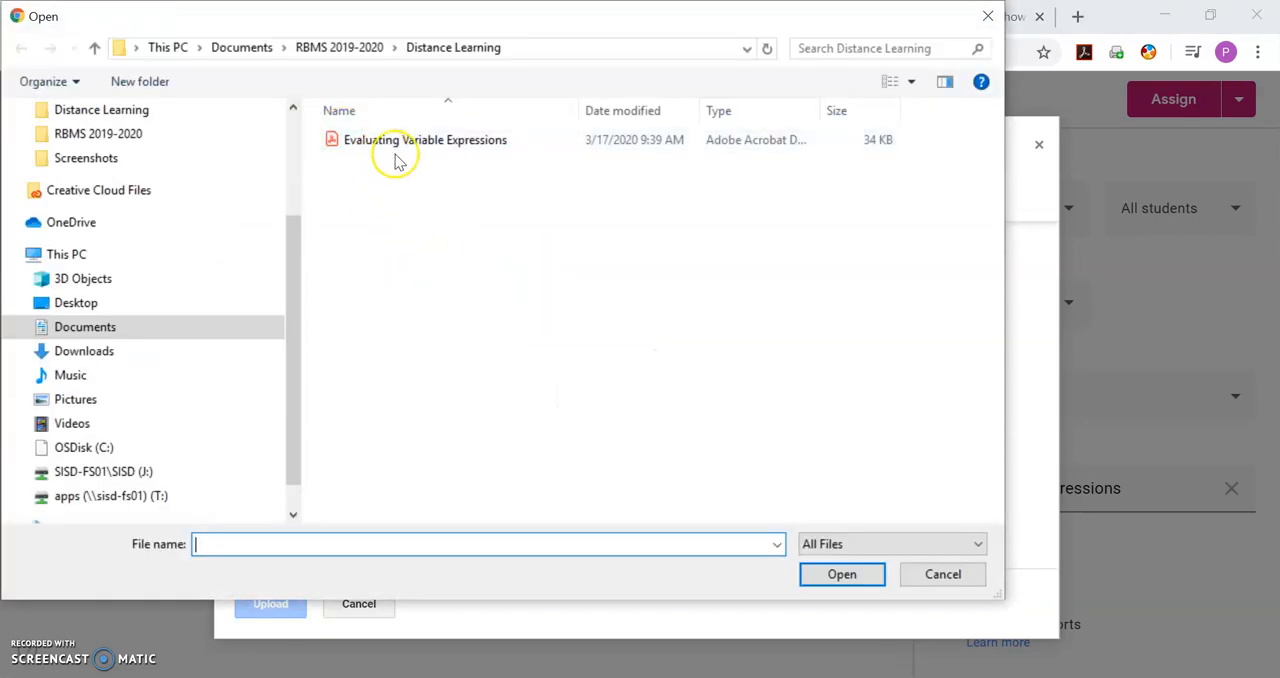
pyautogui.click(342, 48)
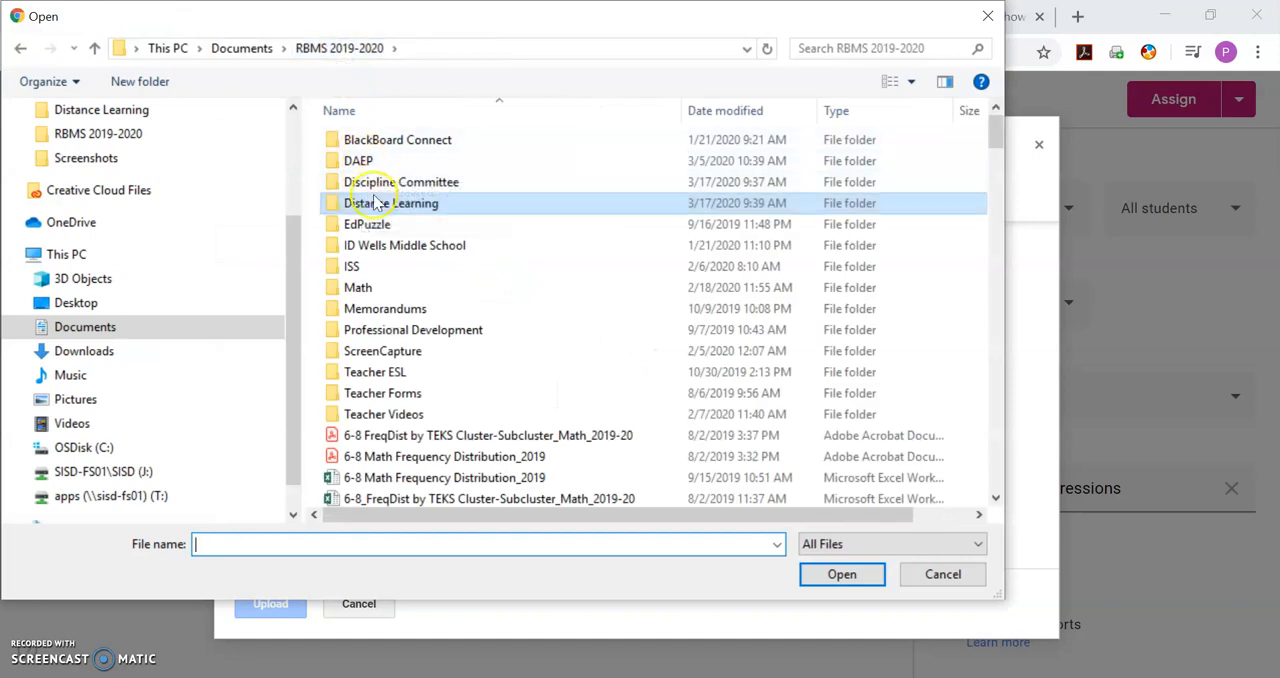
pyautogui.doubleClick(350, 202)
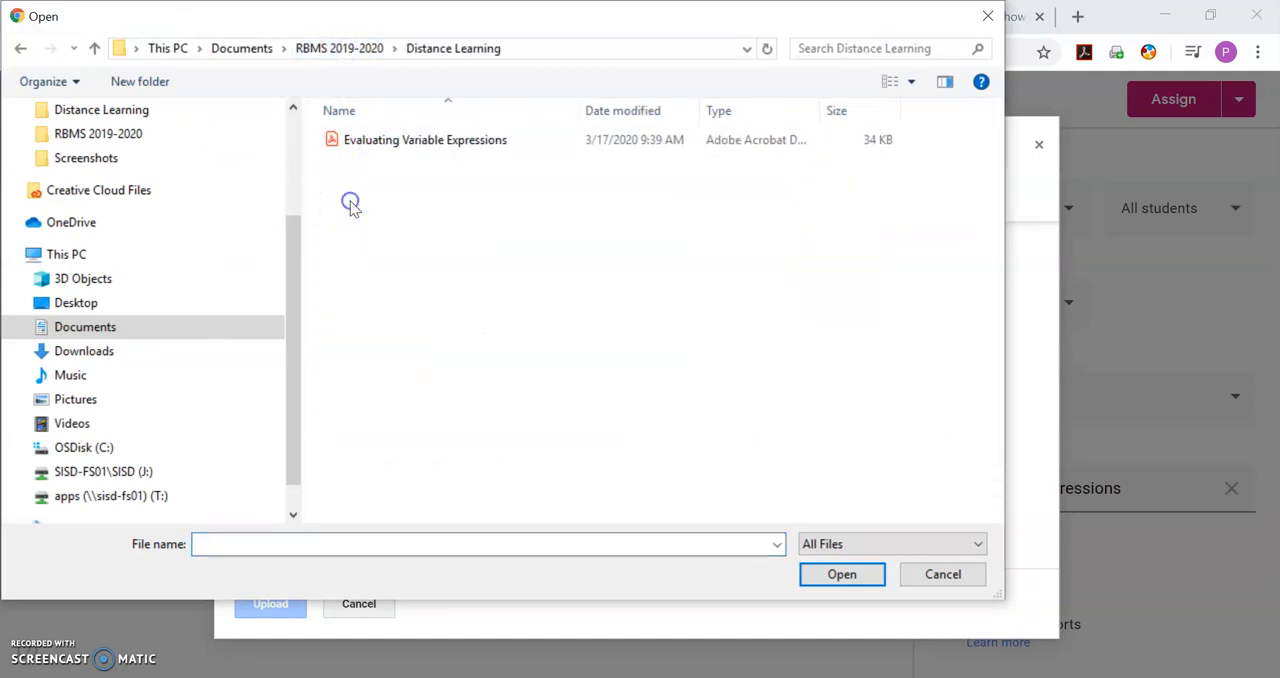
pyautogui.click(352, 140)
pyautogui.click(845, 574)
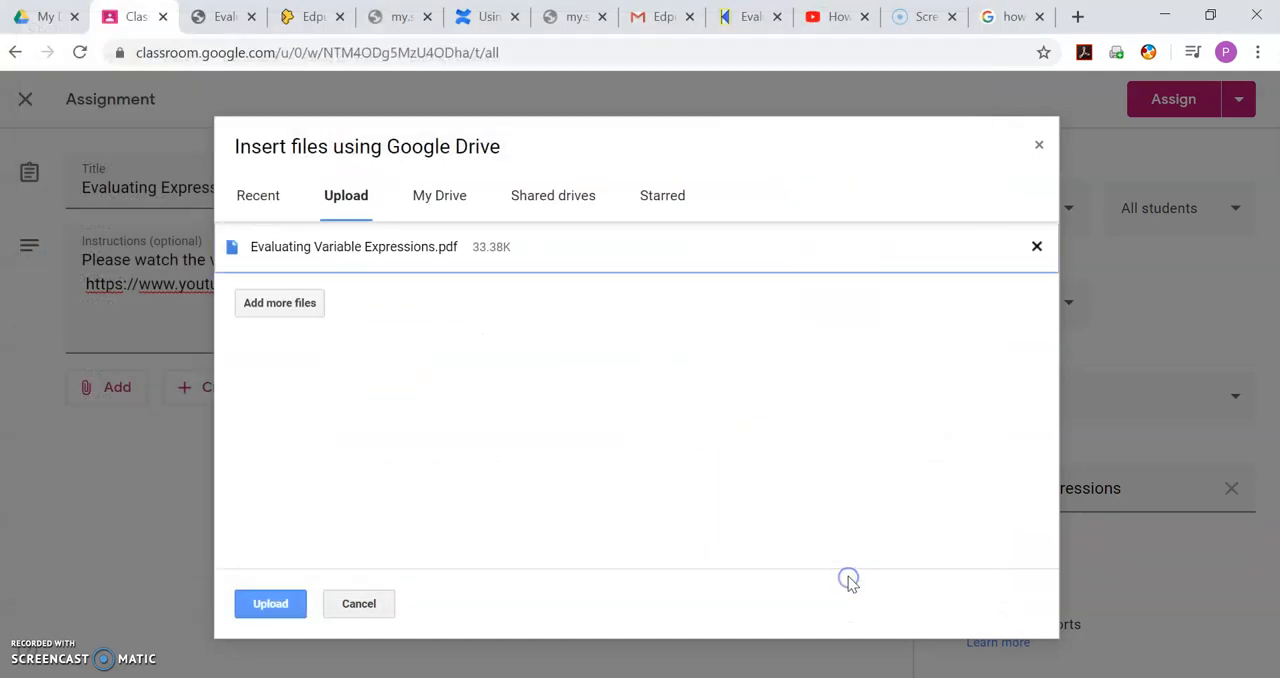
pyautogui.click(270, 604)
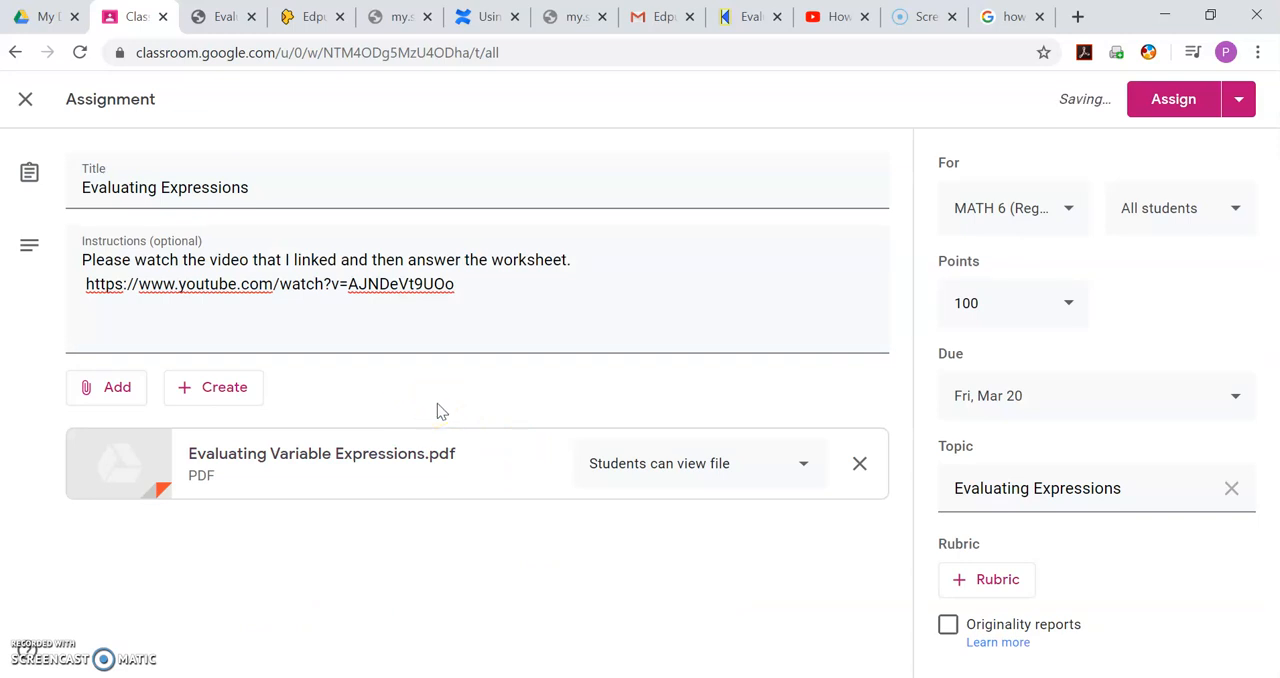
# Review the student access options for the attached PDF and assign the Evaluating Expressions assignment to the class
pyautogui.click(815, 465)
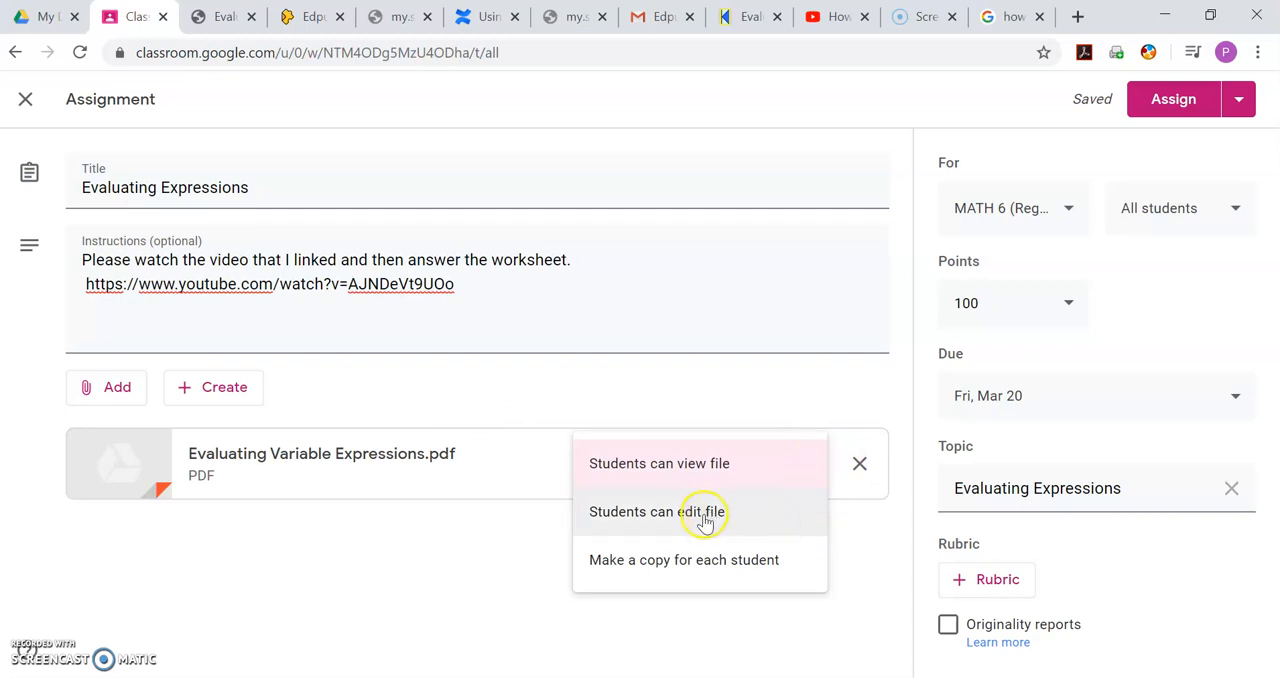
pyautogui.click(443, 557)
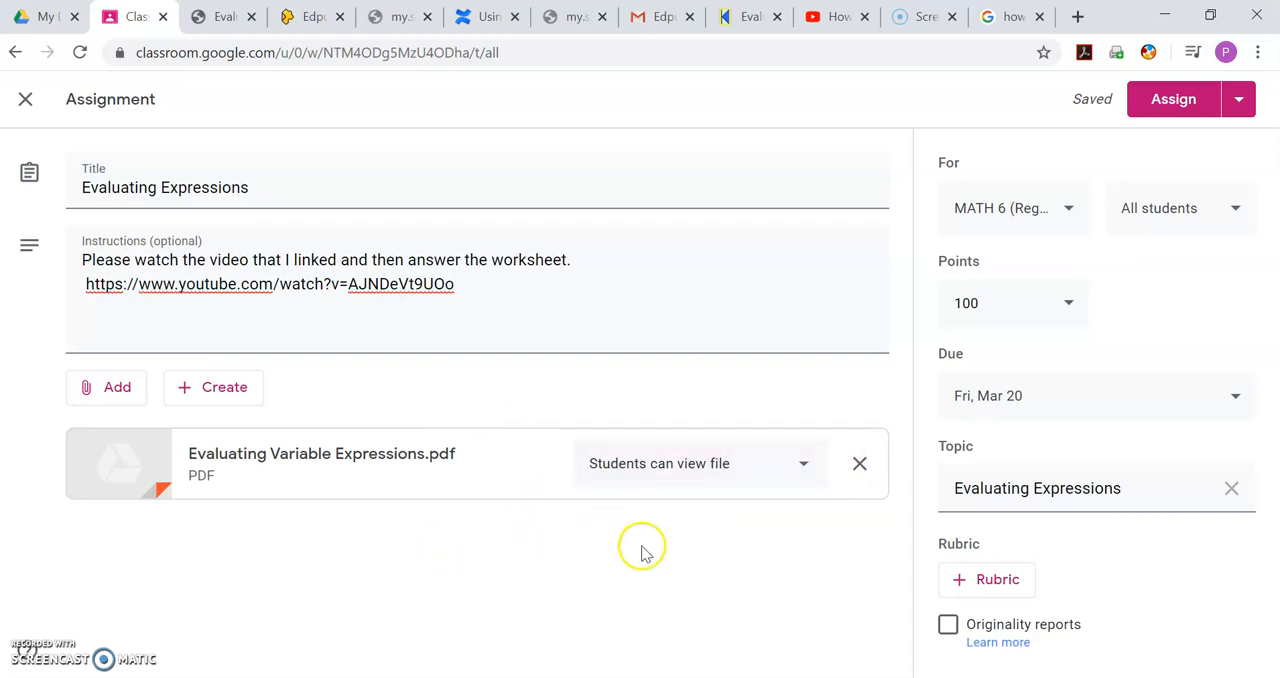
pyautogui.click(1172, 100)
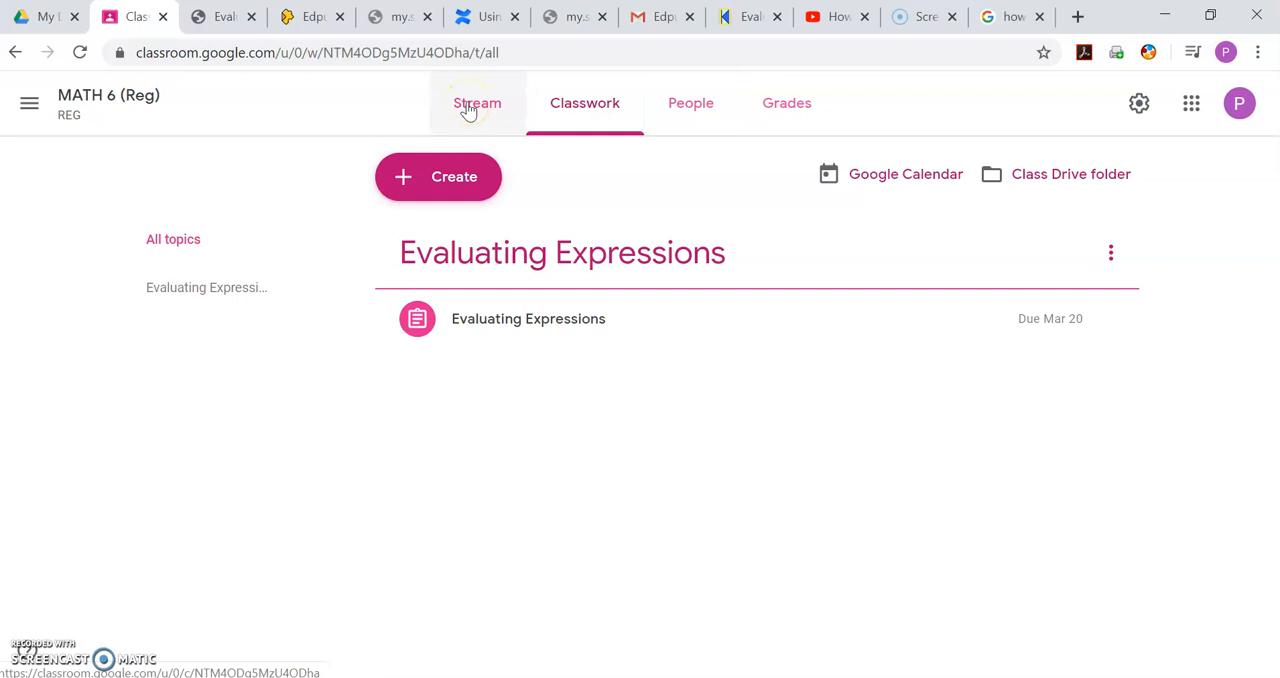
# View the class stream and highlight the class code in the banner
pyautogui.click(468, 110)
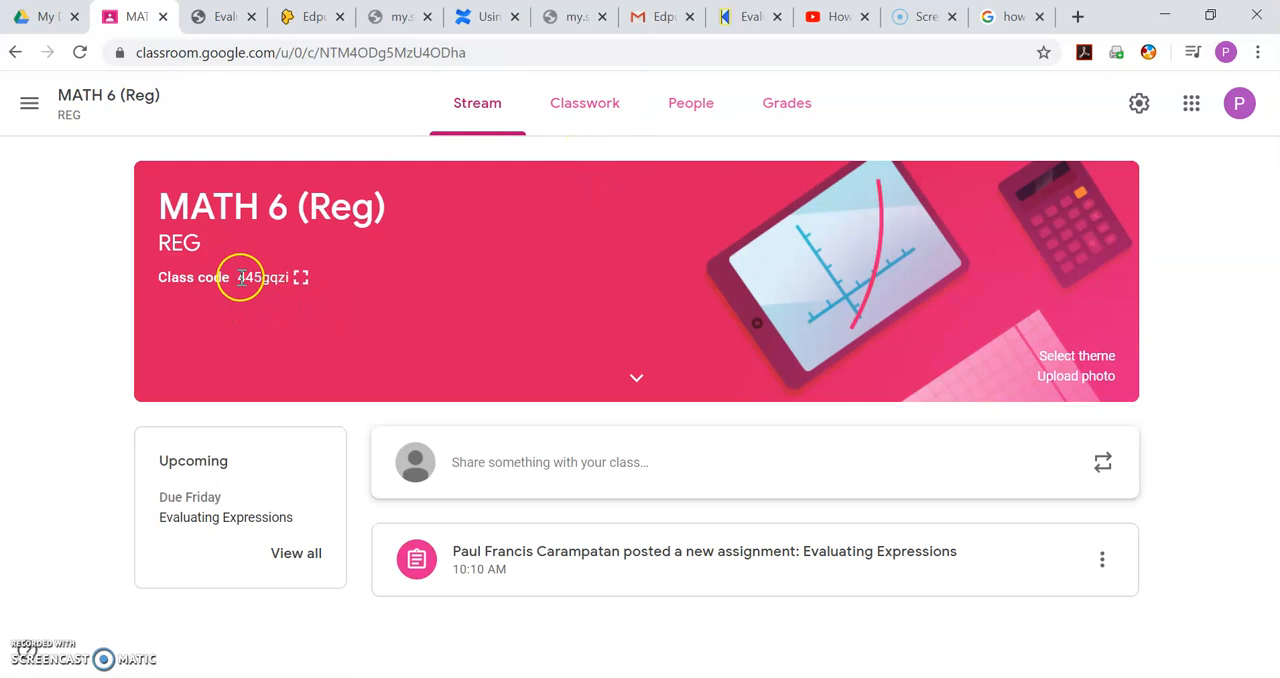
pyautogui.moveTo(238, 277); pyautogui.dragTo(277, 289)
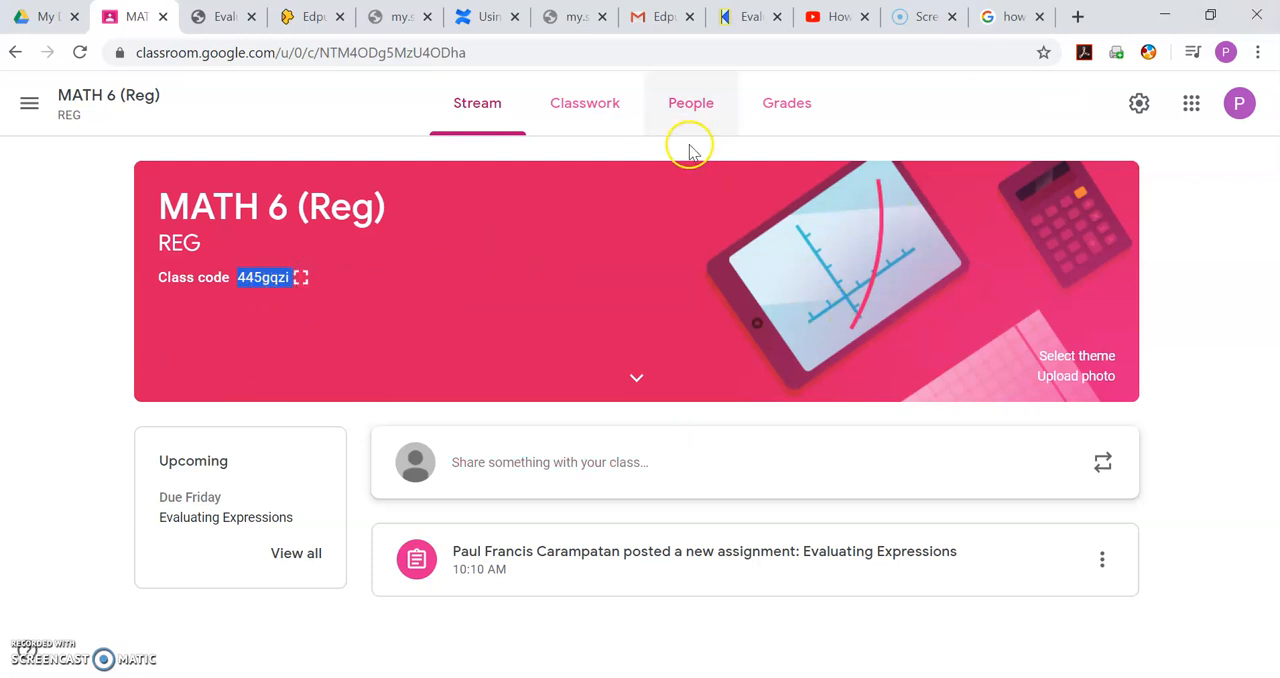
# Look up students by first name in the class's student invitation, and cancel without inviting anyone
pyautogui.click(719, 97)
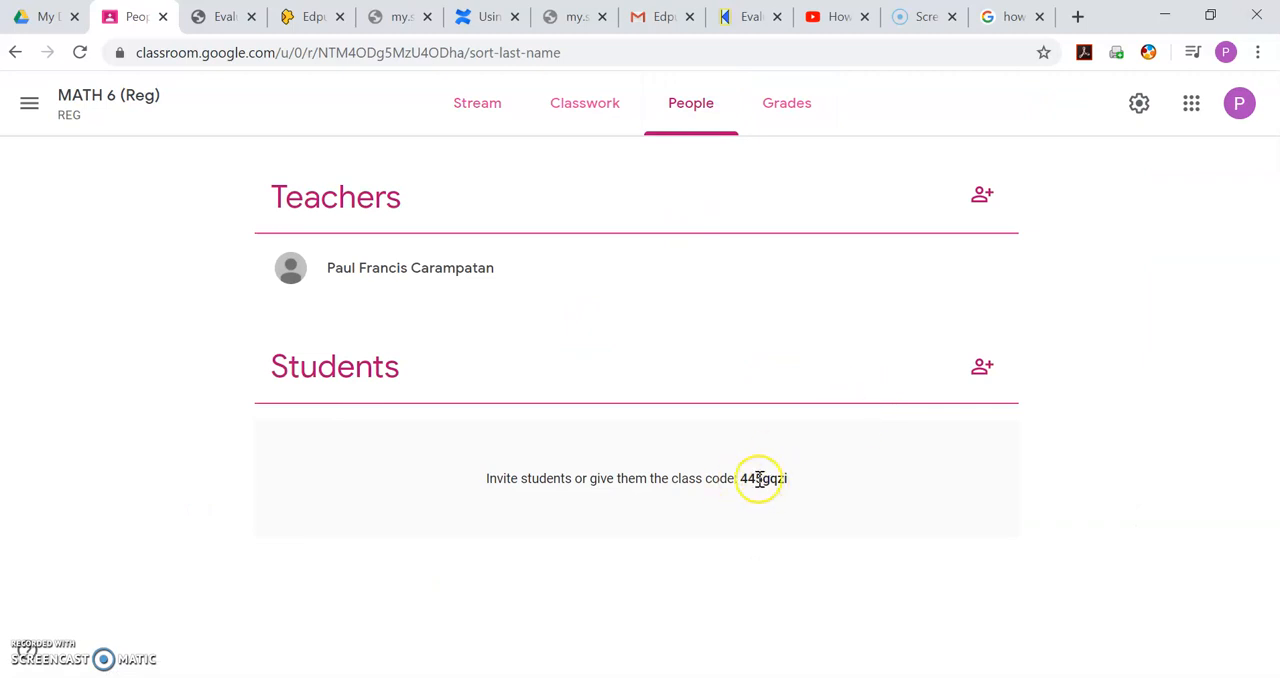
pyautogui.click(981, 370)
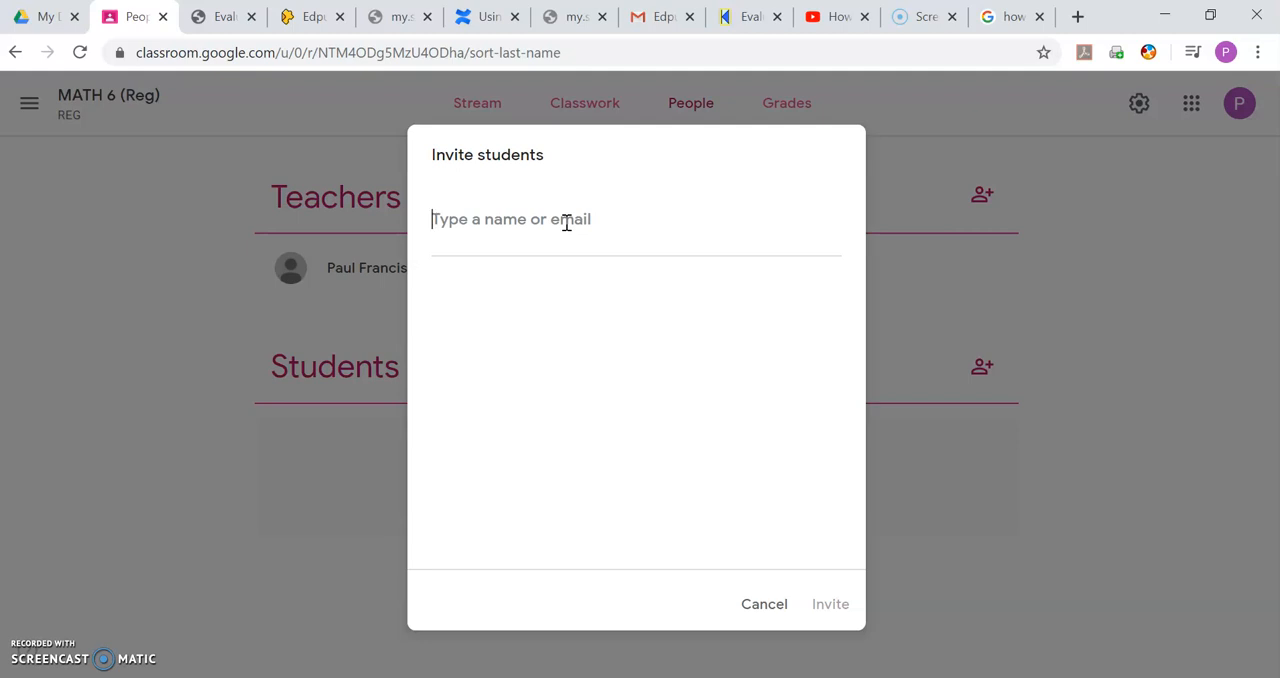
pyautogui.write('rick')
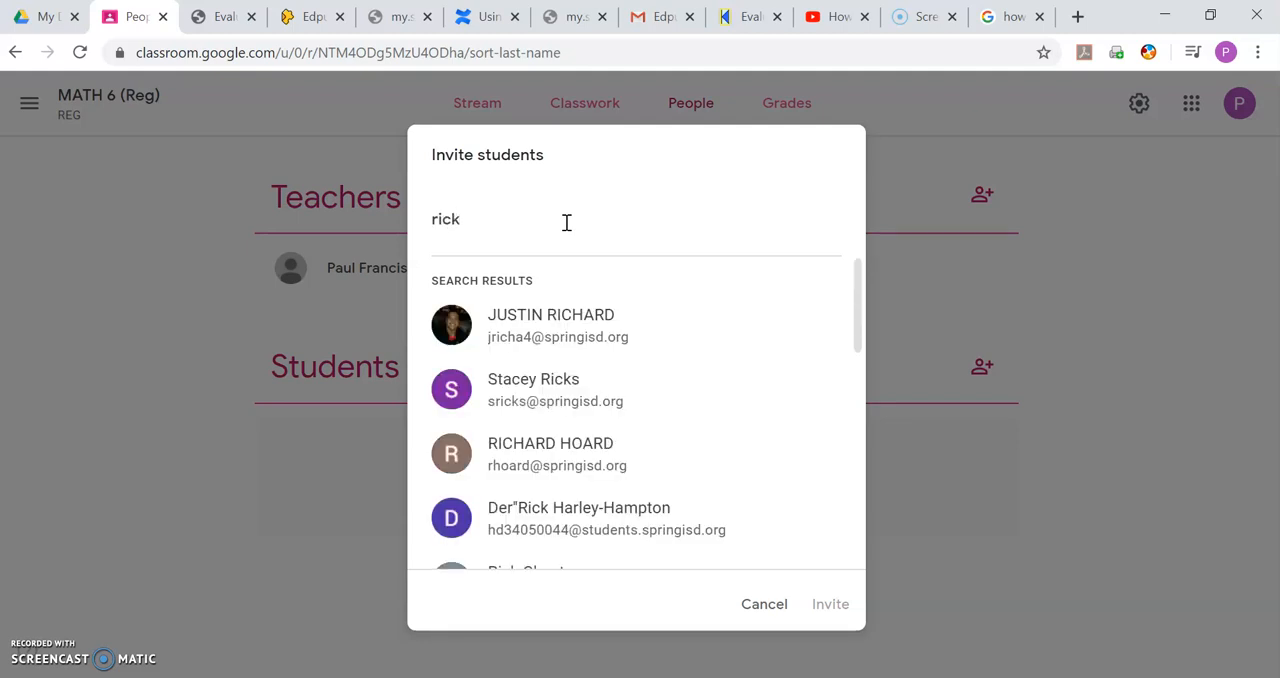
pyautogui.press('BackSpace')
pyautogui.write('cra')
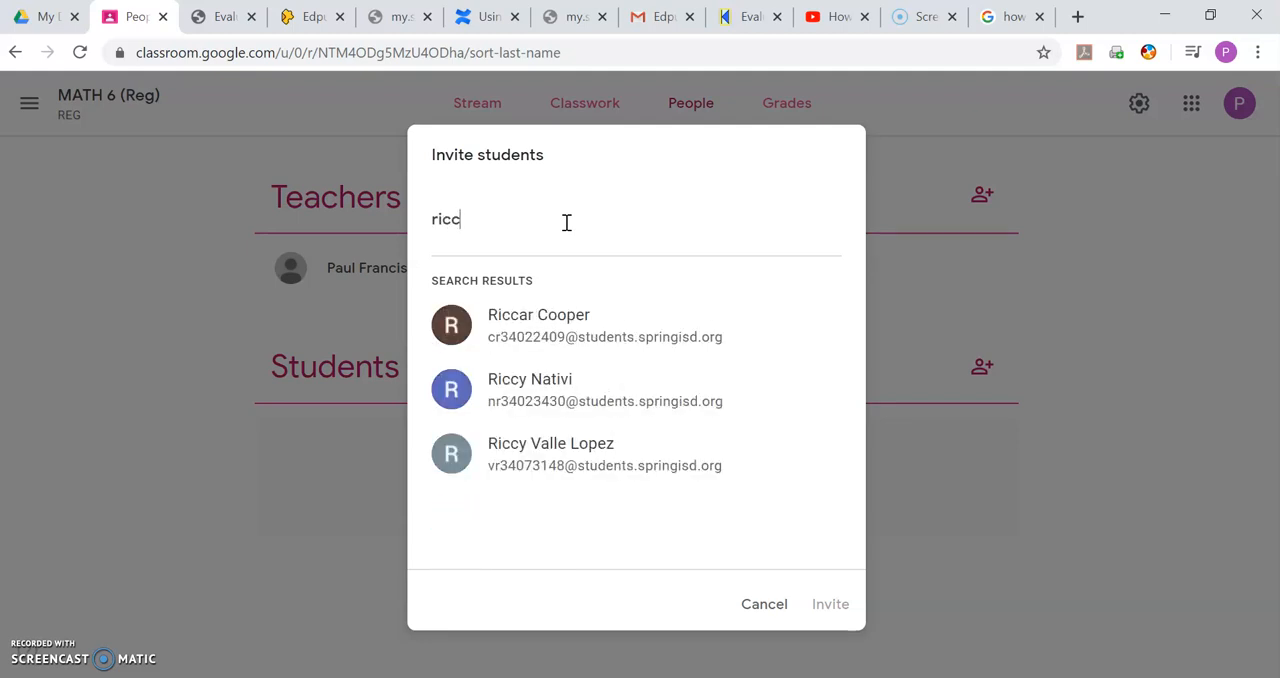
pyautogui.press('BackSpace')
pyautogui.press('BackSpace')
pyautogui.press('BackSpace')
pyautogui.press('BackSpace')
pyautogui.press('BackSpace')
pyautogui.press('BackSpace')
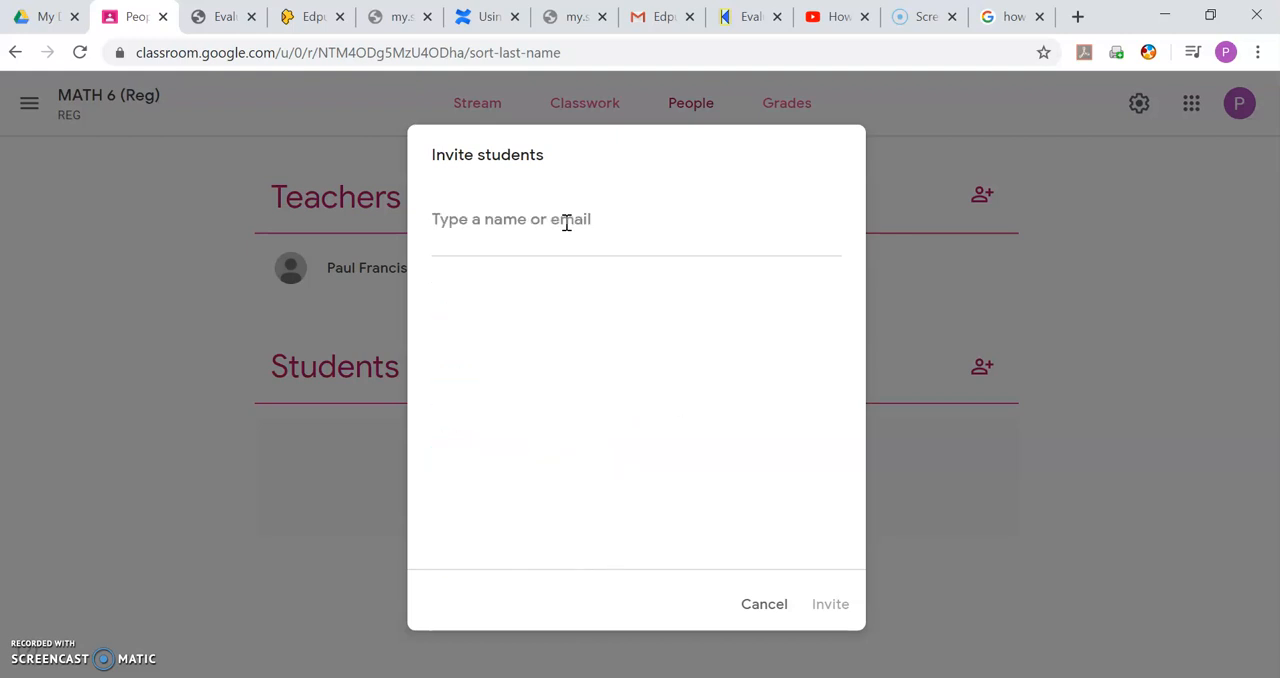
pyautogui.write('jere')
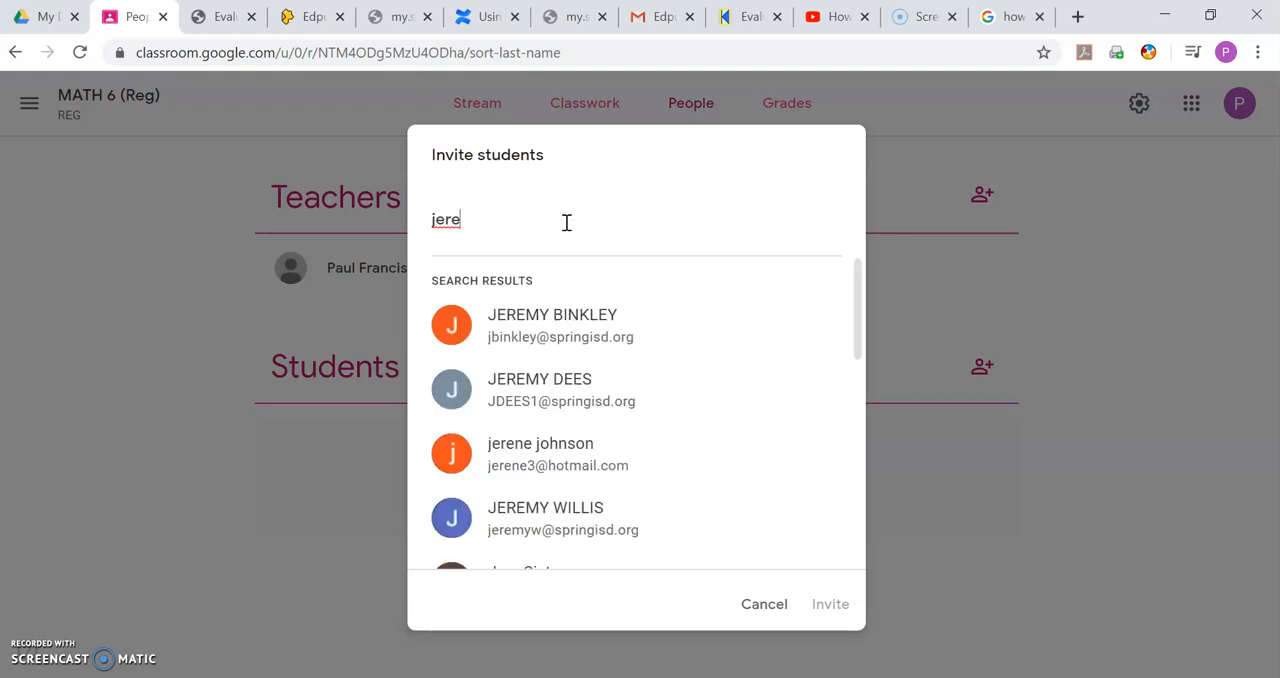
pyautogui.write('mia')
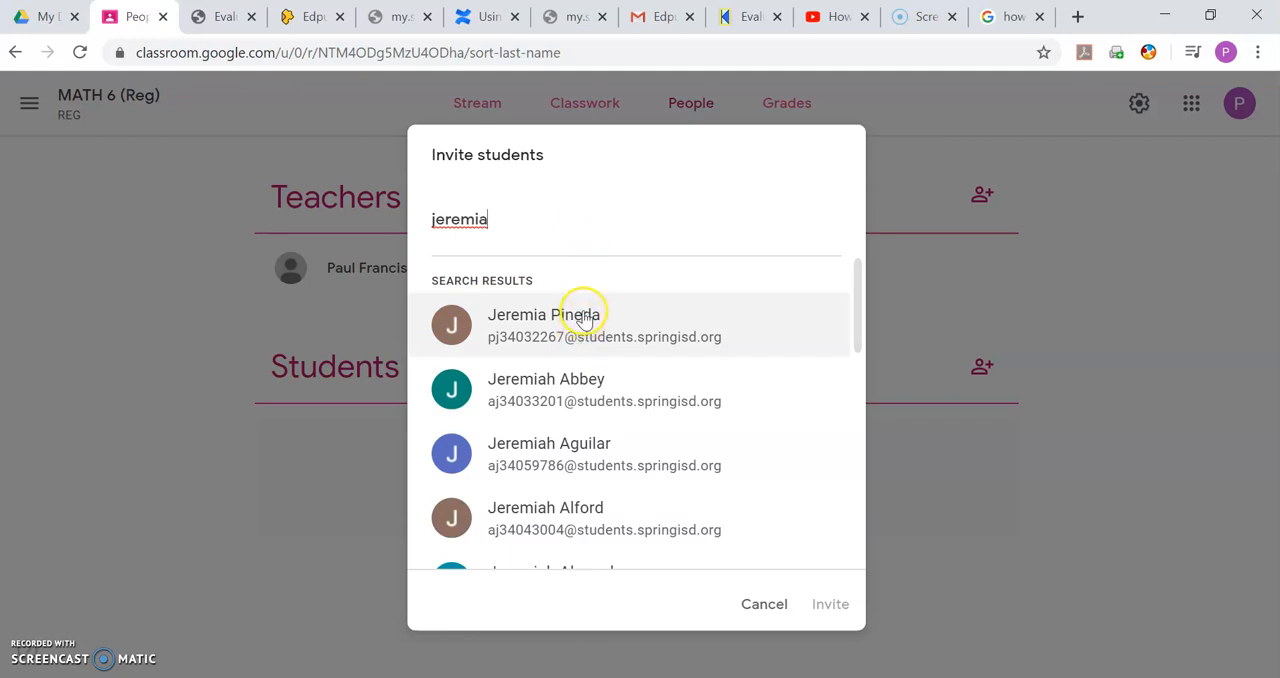
pyautogui.click(764, 603)
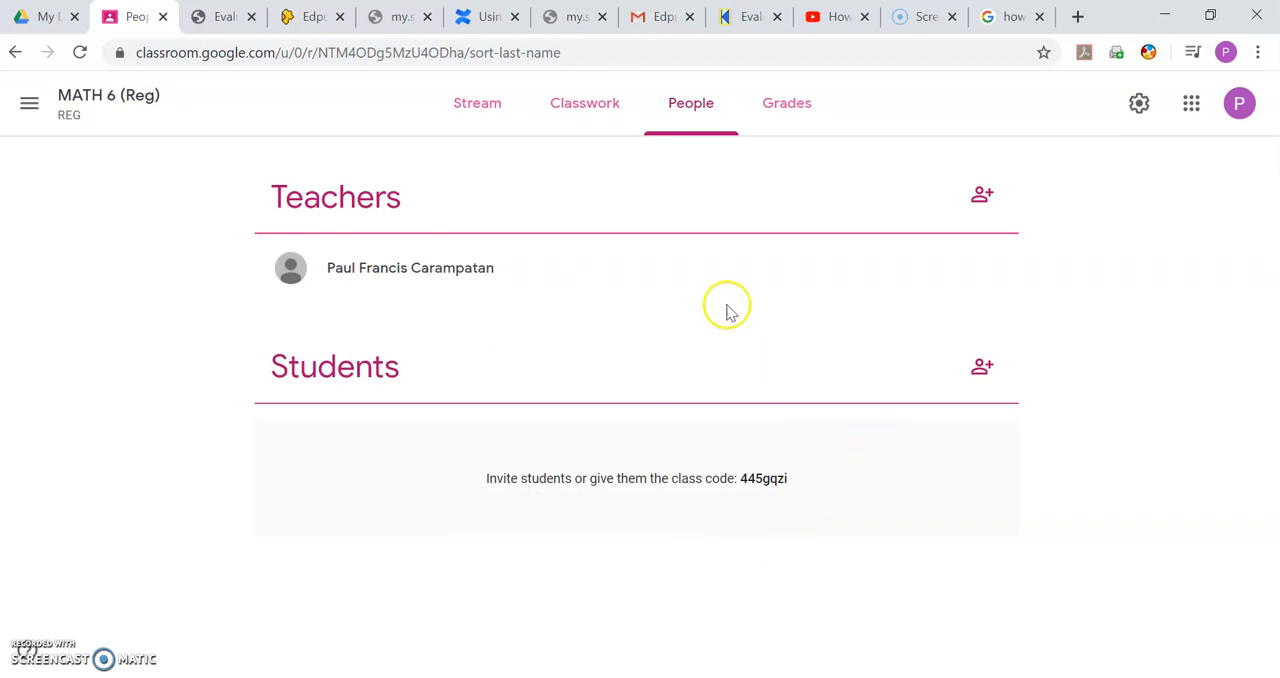